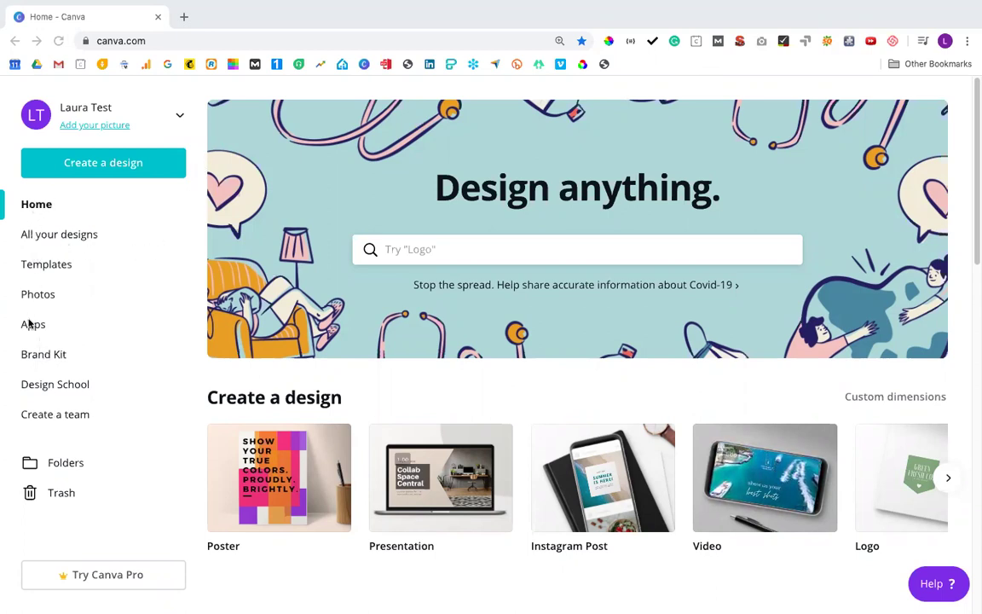
- Open the Brand Kit and add the muted blue #7baec1 as the first brand colour of the untitled palette
left_click(49, 357)
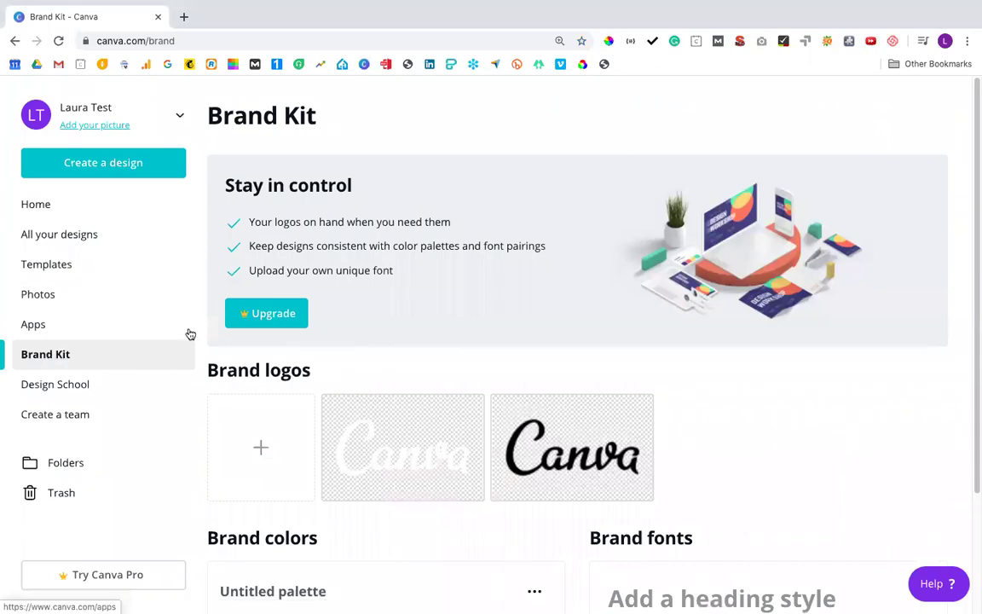
scroll(419, 344, "down", 3)
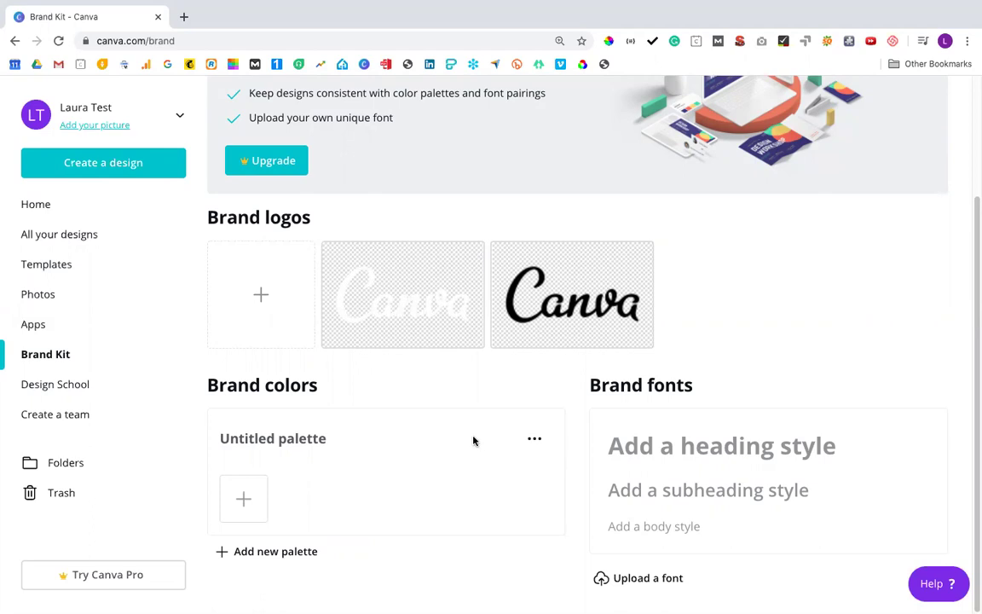
left_click(245, 503)
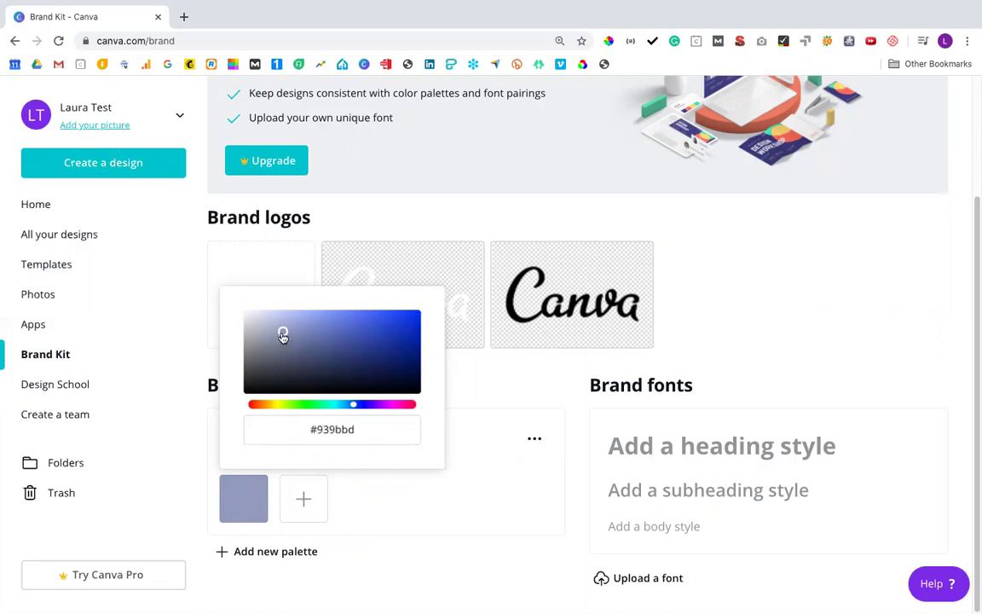
mouse_move(282, 331)
left_mouse_down()
mouse_move(394, 329)
mouse_move(267, 340)
mouse_move(308, 330)
left_mouse_up()
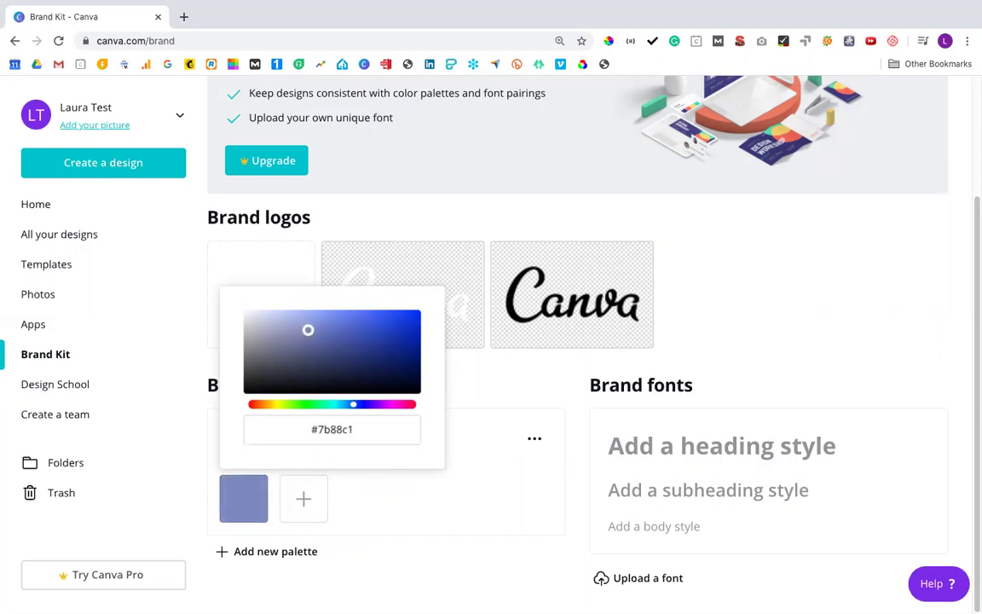
left_click_drag(346, 407, 415, 407)
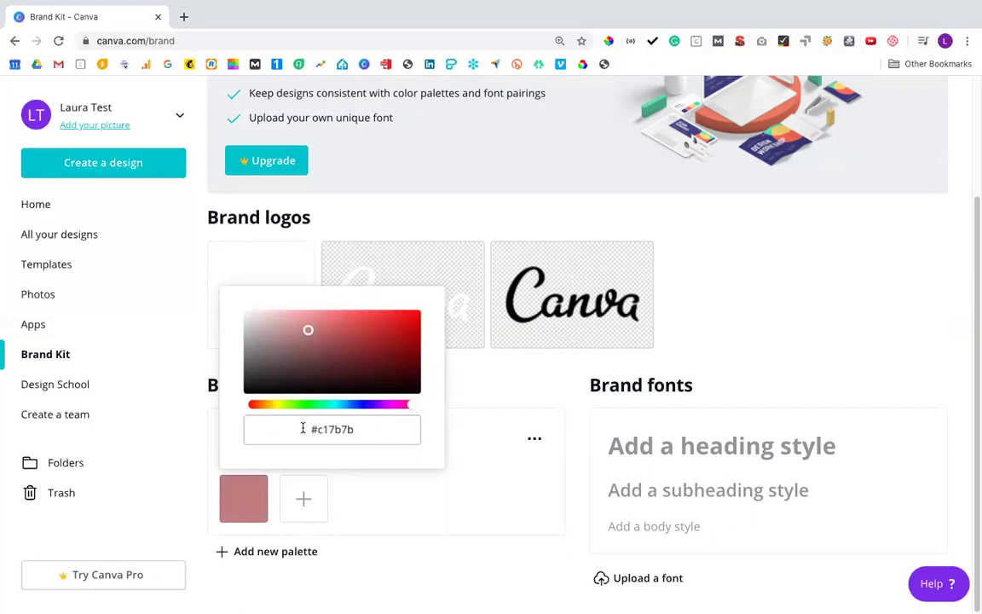
left_click_drag(303, 428, 374, 428)
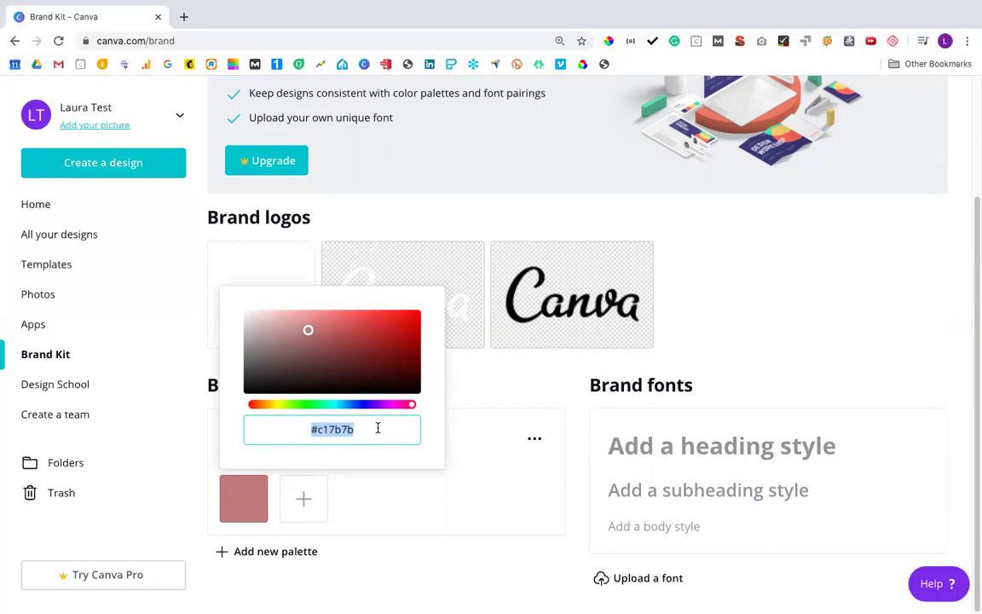
left_click(315, 431)
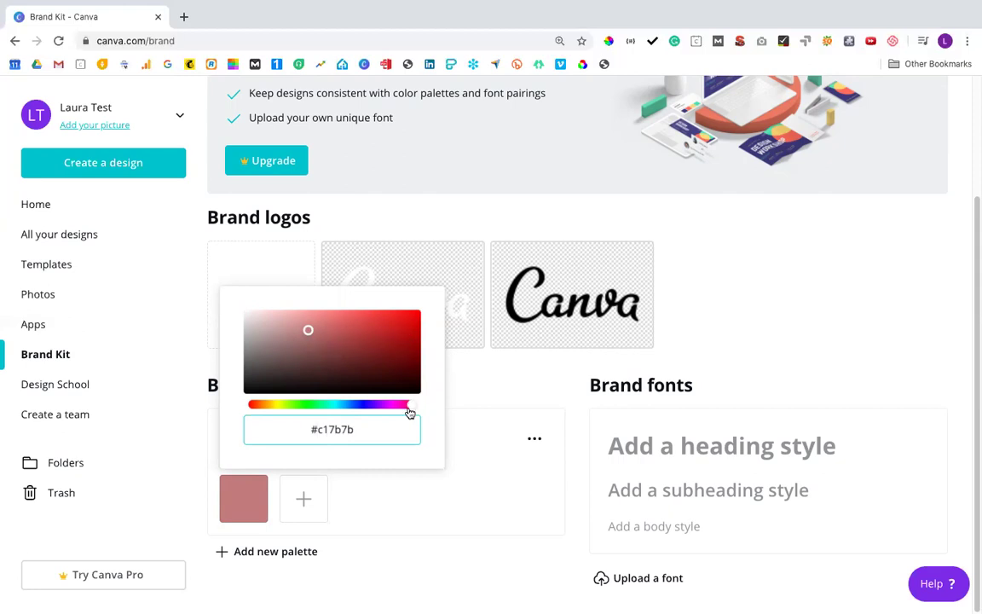
left_click(339, 406)
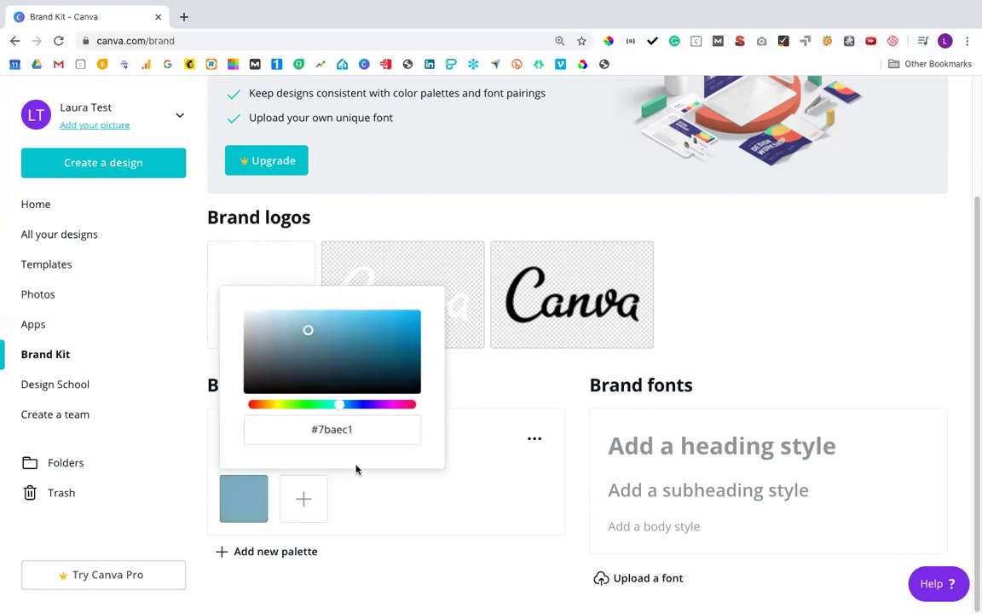
left_click(359, 509)
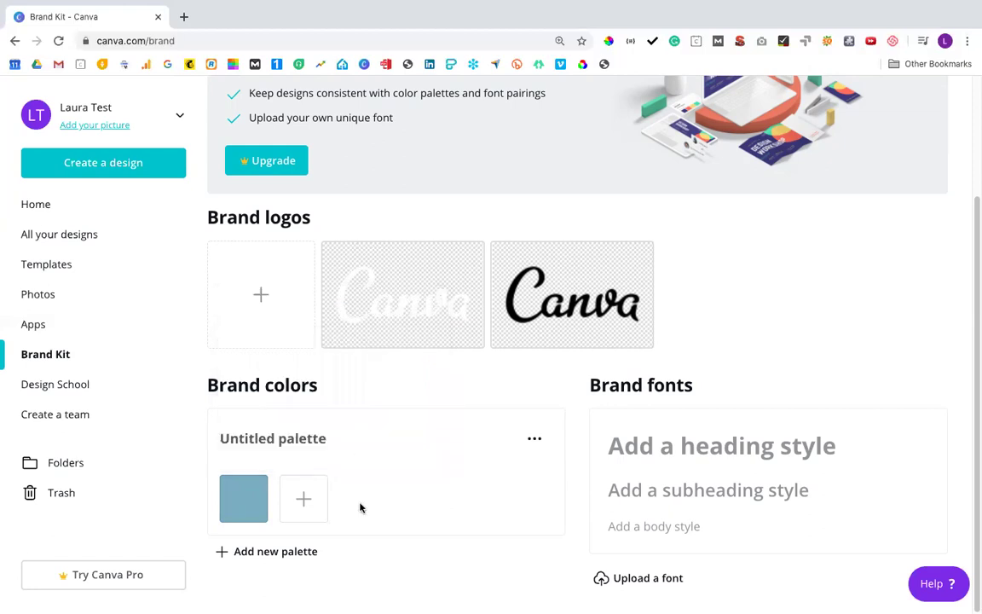
- Add the bright blue #0075ca as the second colour of the palette
left_click(303, 499)
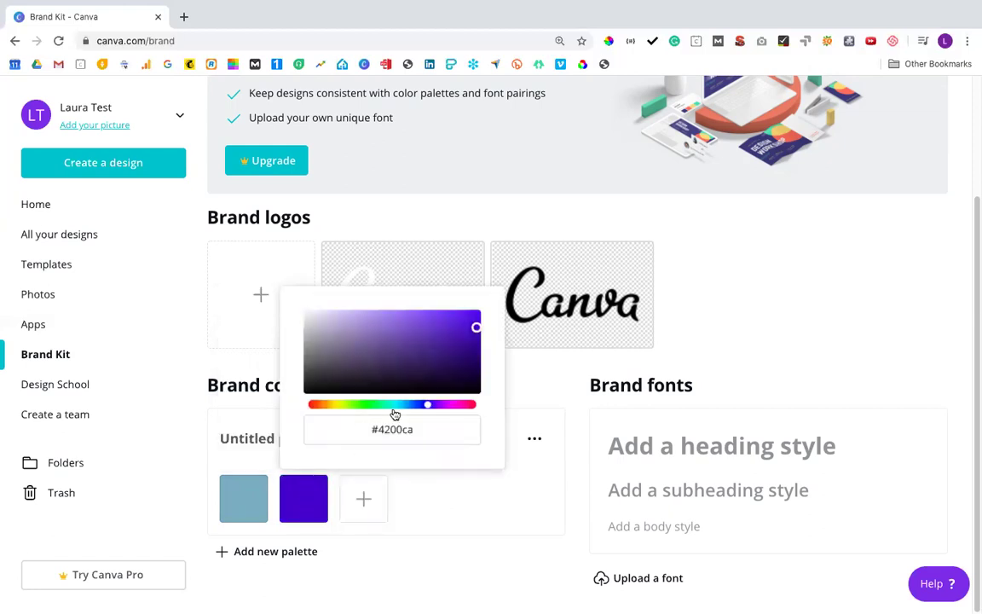
left_click(452, 407)
left_click_drag(457, 409, 404, 415)
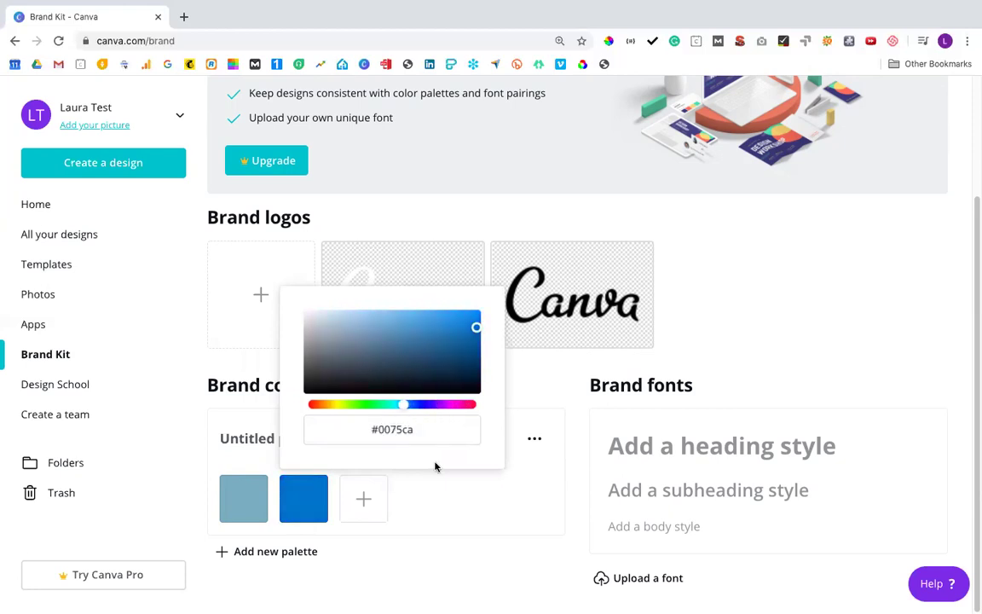
- Add the light green #93cd74 as the third colour of the palette
left_click(381, 508)
left_click_drag(385, 410, 417, 411)
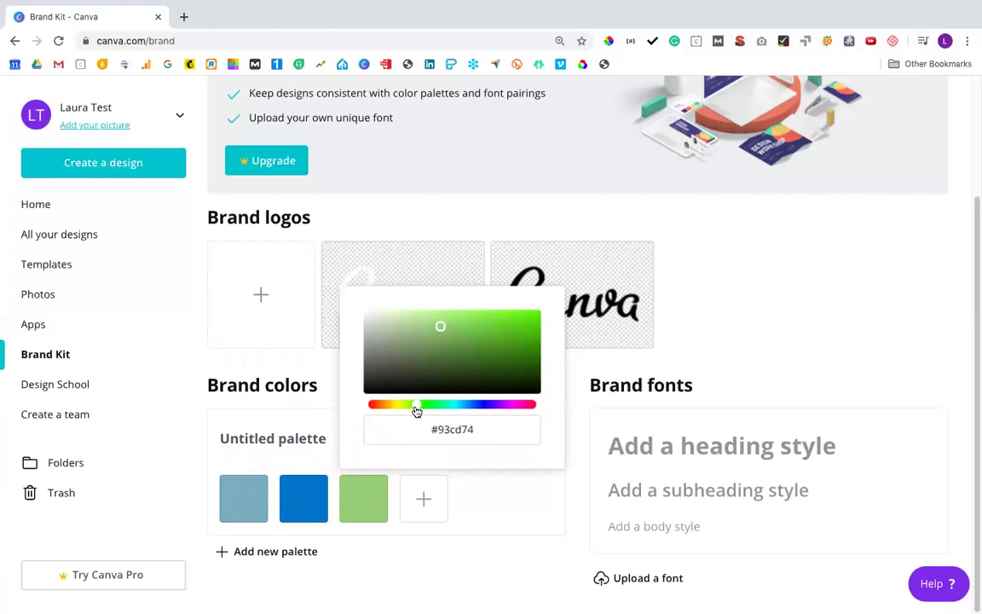
left_click(461, 443)
left_click(472, 429)
left_click(497, 494)
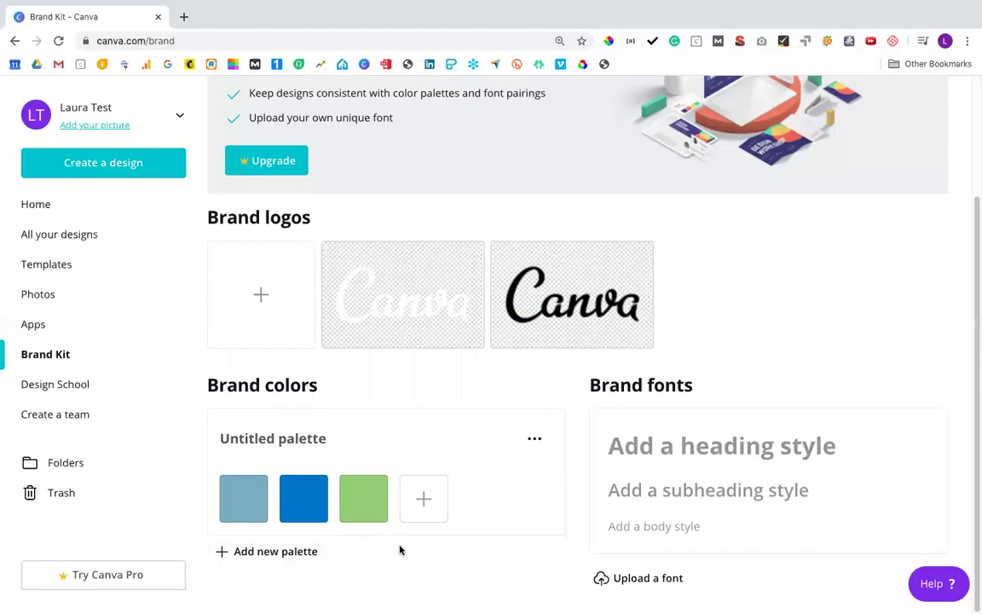
- Rename the untitled palette as Main Brand Palette
left_click(318, 440)
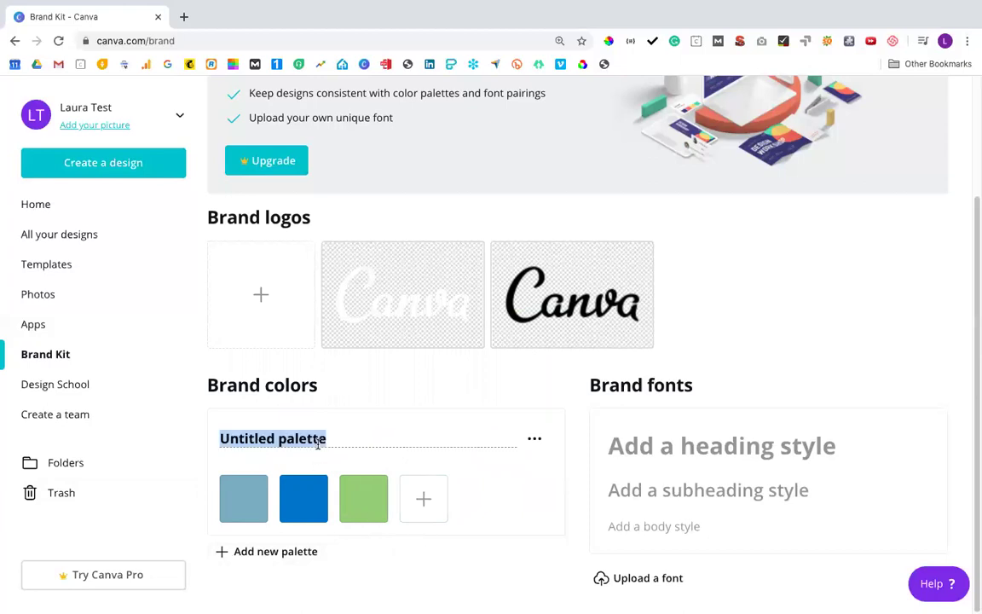
type("Main B")
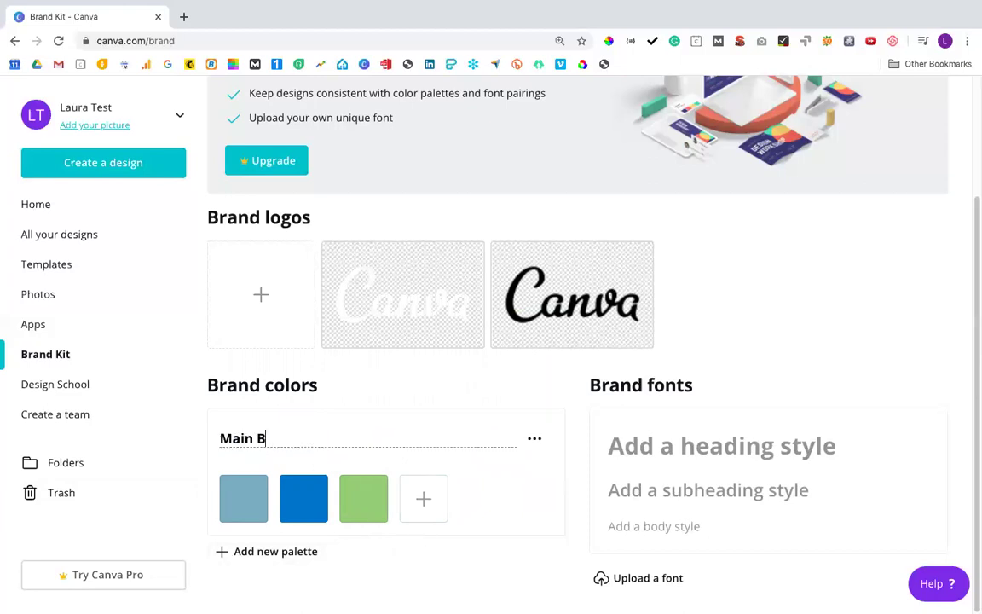
type("rand Palette")
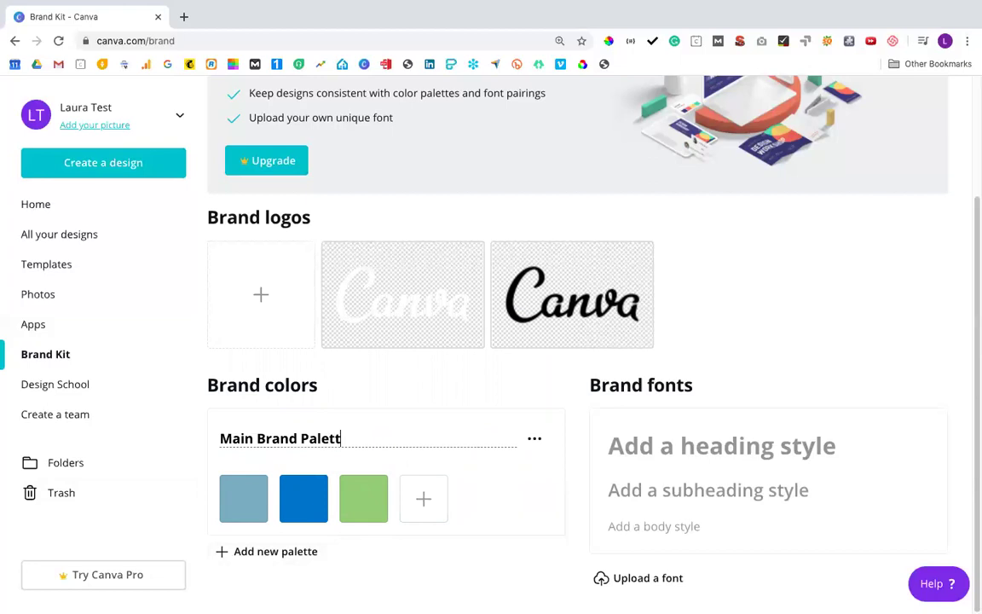
- Try to add a fourth colour to Main Brand Palette, and check which further options the palette offers
left_click(424, 500)
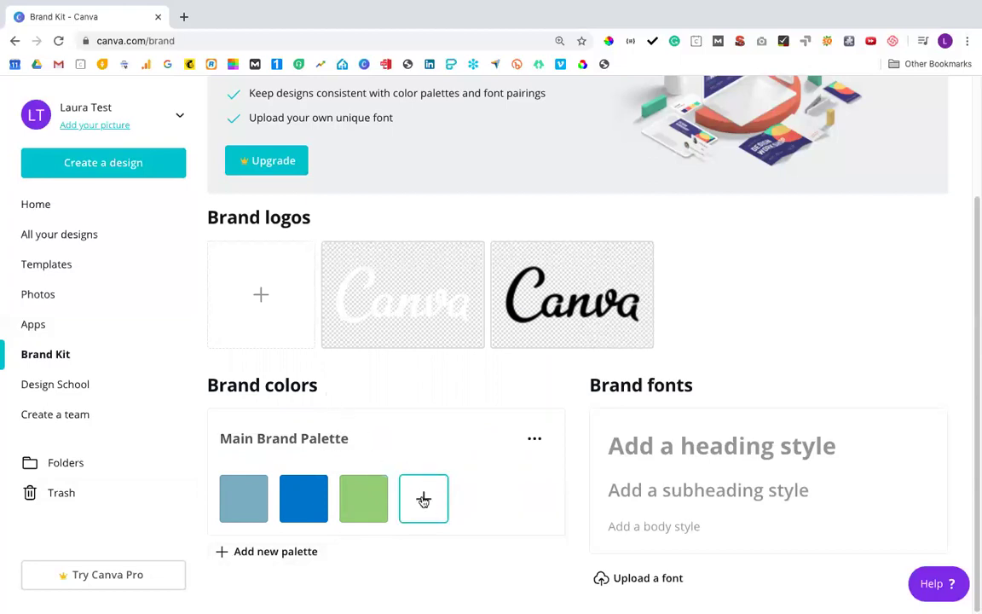
left_click(424, 500)
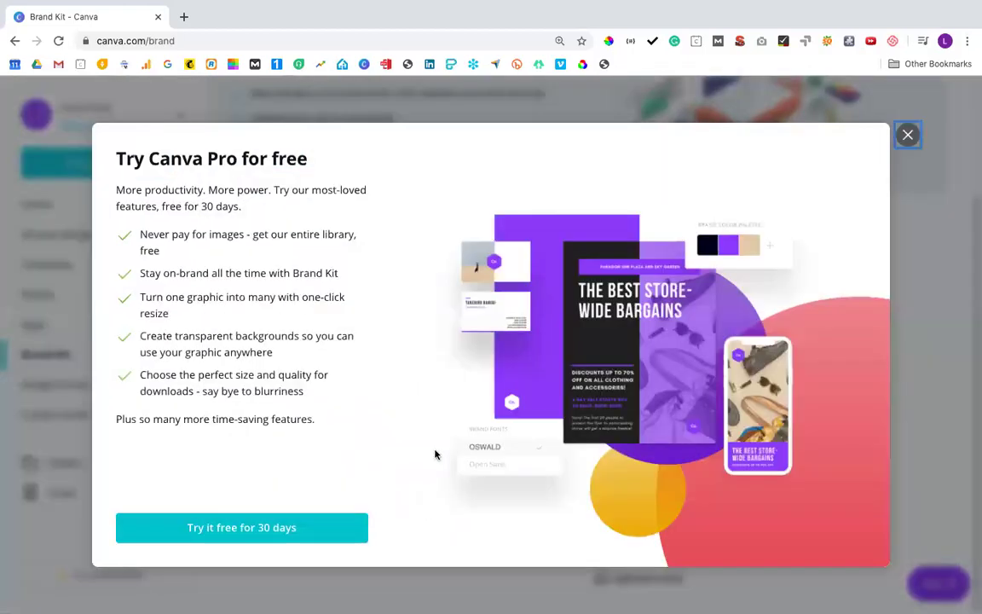
left_click(908, 138)
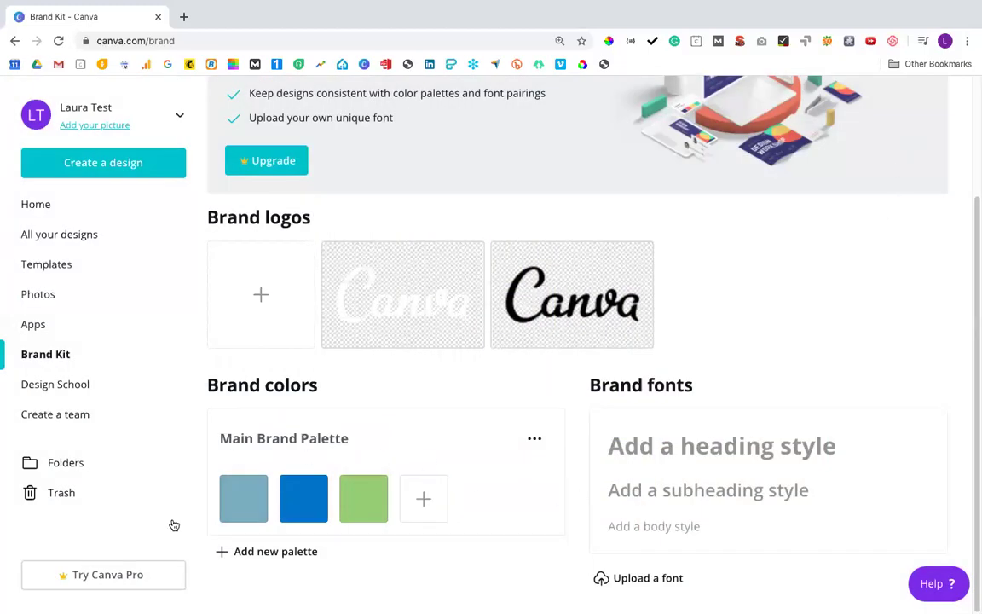
left_click(534, 440)
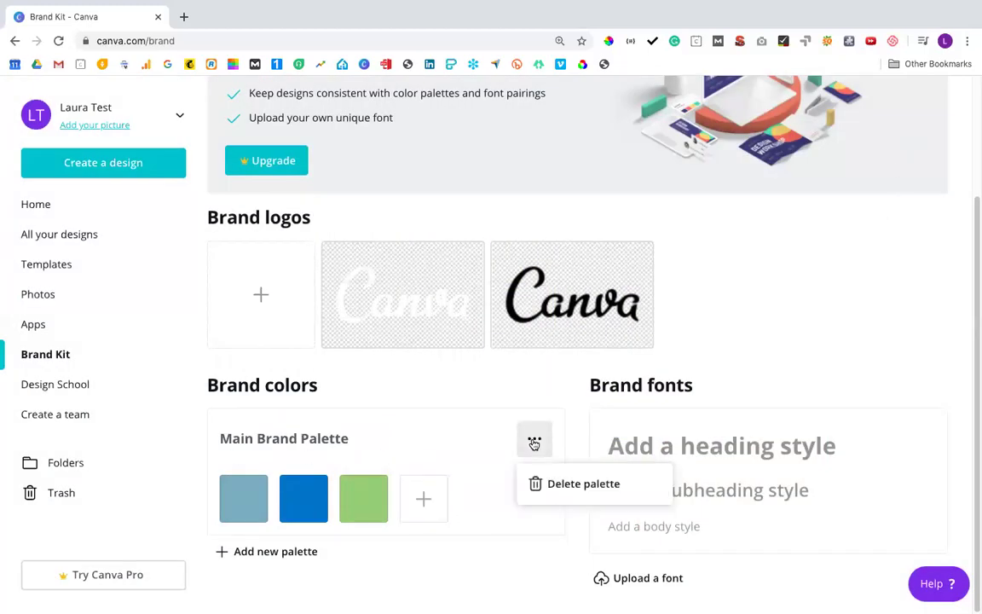
left_click(542, 386)
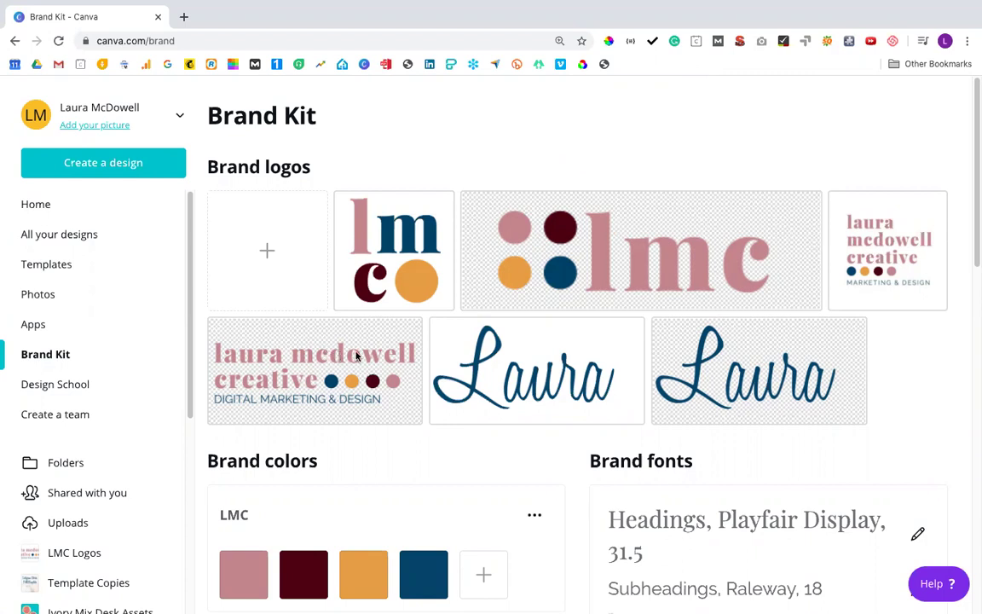
- Look through the saved colour palettes in the second account's Brand Kit, from LMC to Canopy Wellness
scroll(357, 356, "down", 4)
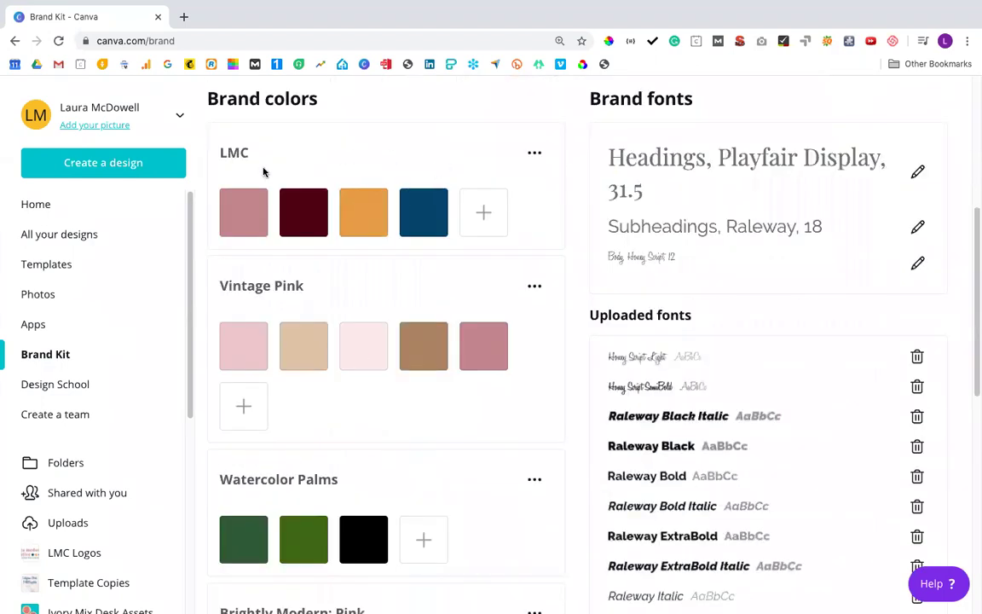
scroll(377, 291, "down", 4)
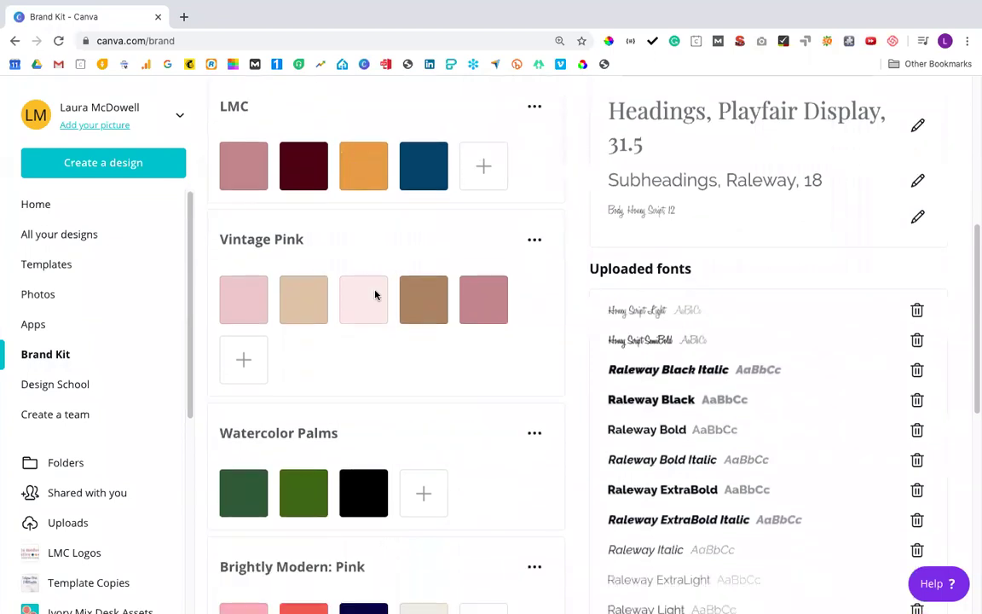
scroll(383, 309, "down", 3)
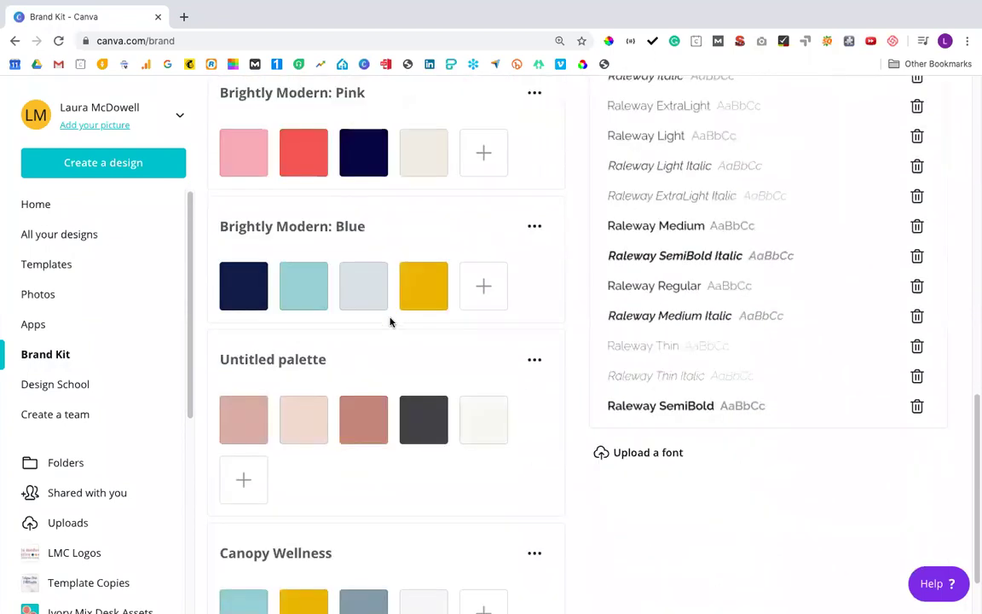
scroll(401, 334, "up", 6)
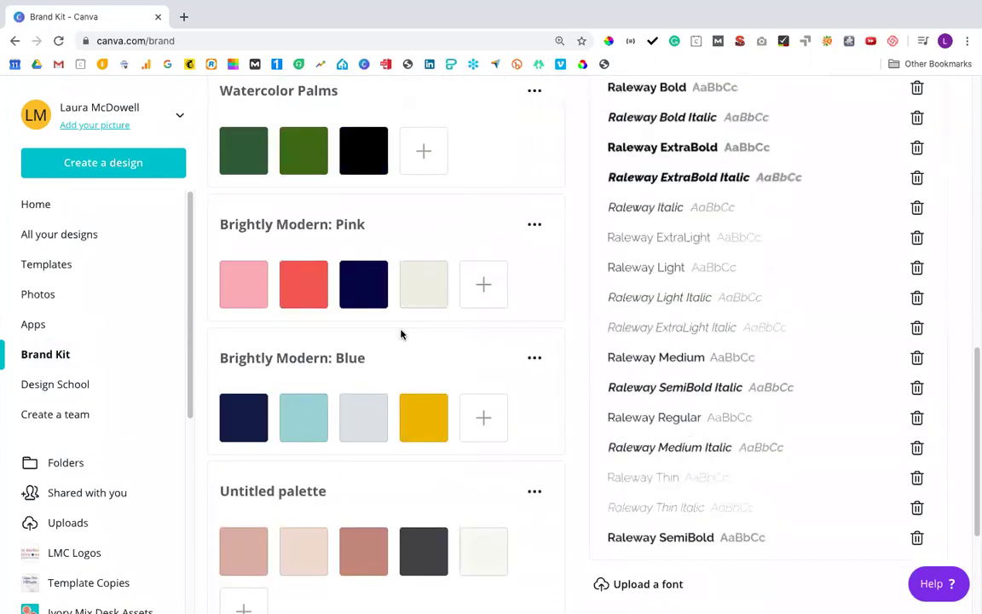
scroll(399, 328, "up", 2)
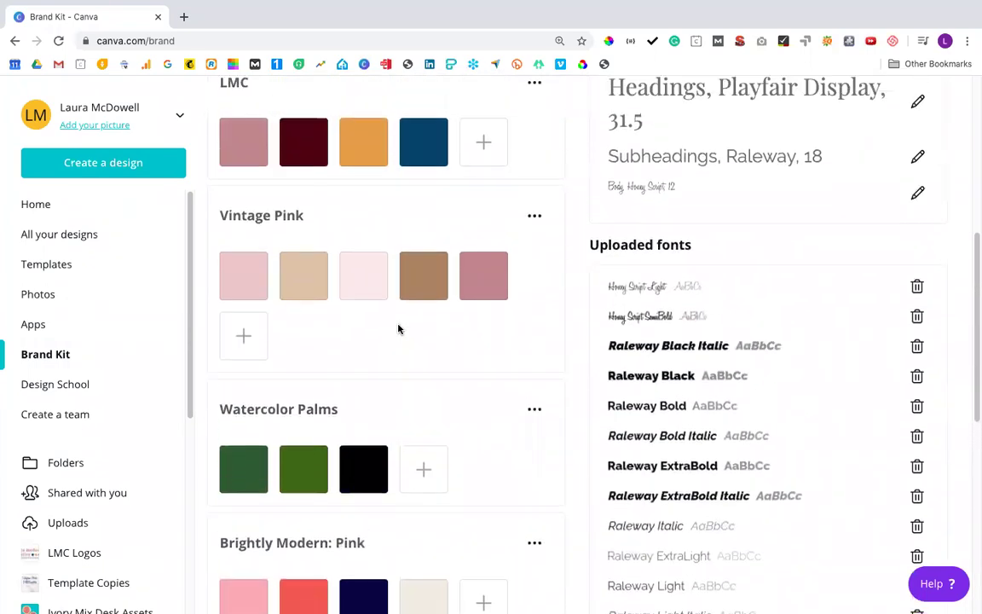
scroll(398, 329, "down", 1)
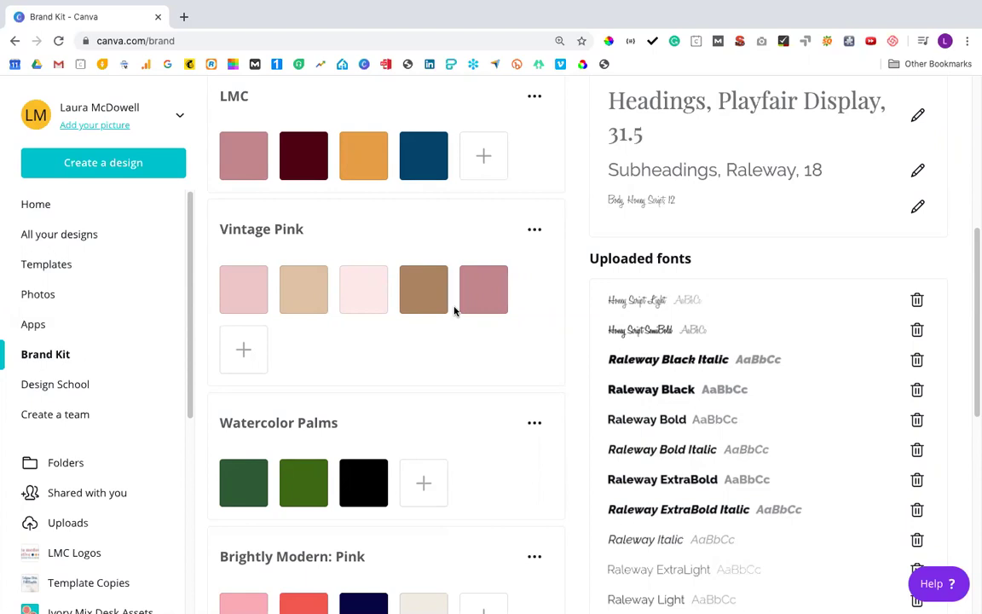
scroll(573, 339, "up", 2)
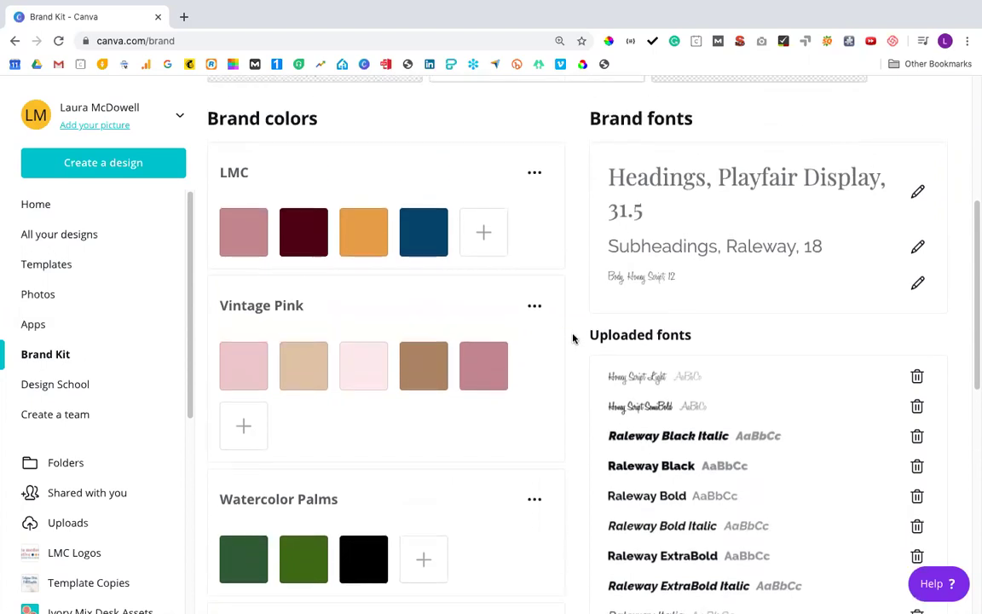
- Review the Brand fonts heading, subheading and body styles and the full list of uploaded fonts
scroll(597, 316, "up", 2)
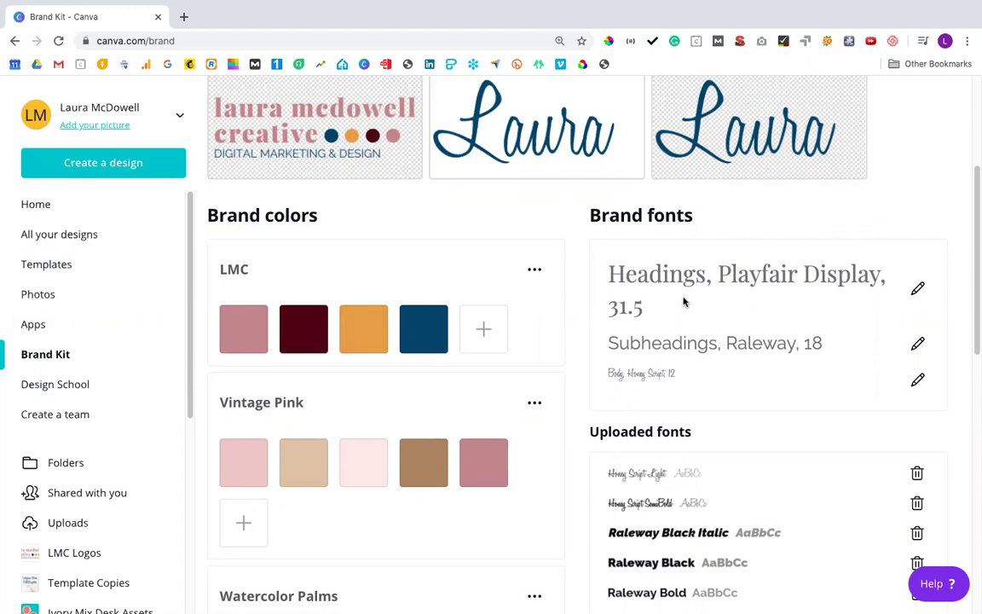
scroll(683, 301, "down", 2)
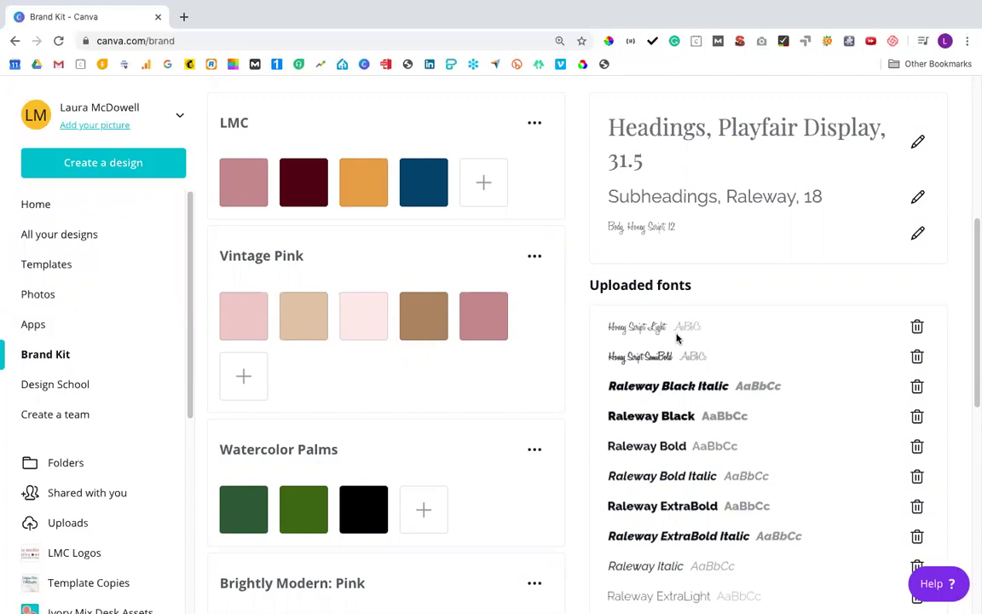
scroll(678, 338, "down", 3)
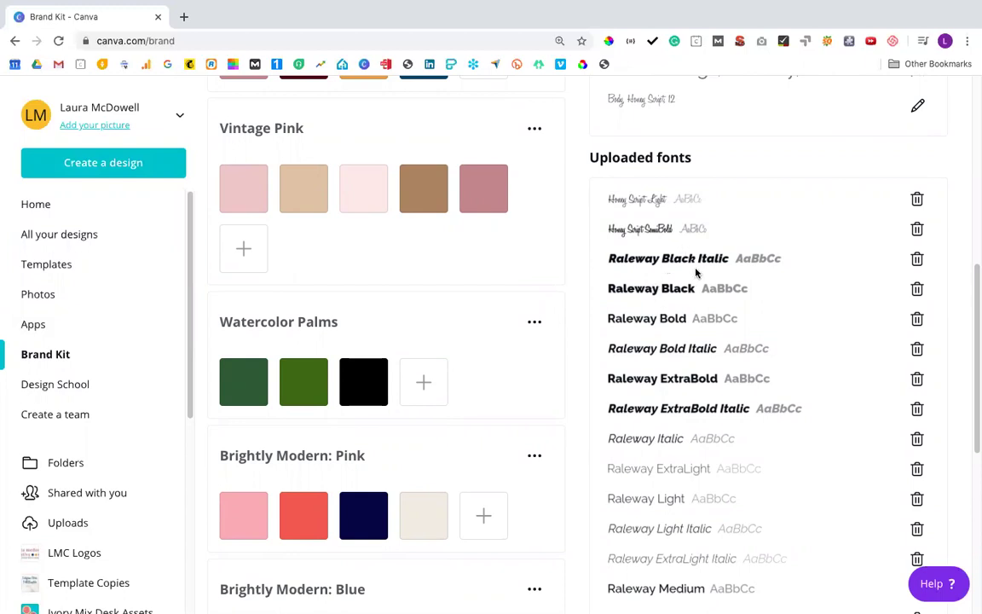
scroll(708, 264, "down", 1)
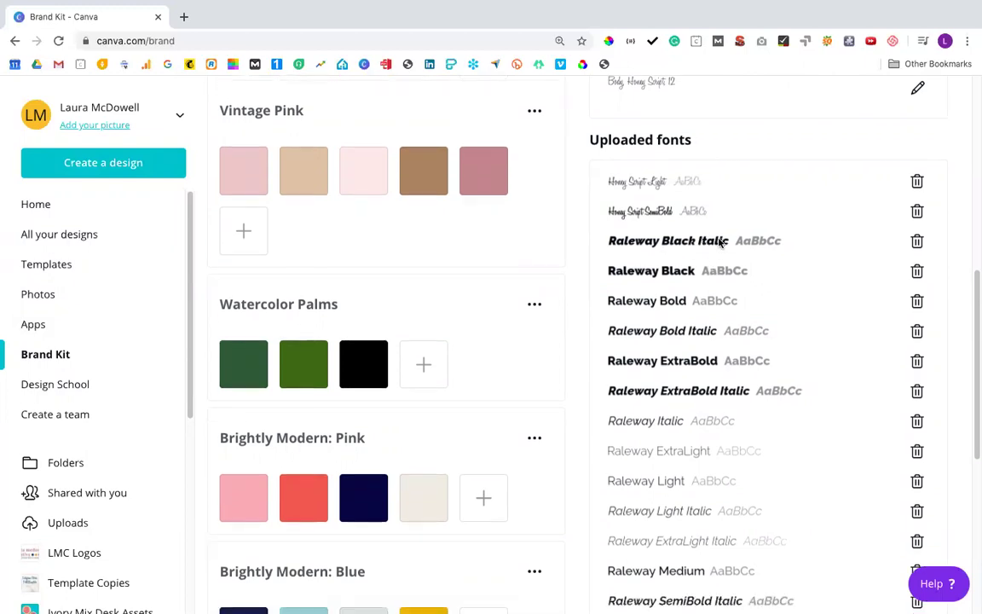
scroll(721, 242, "down", 1)
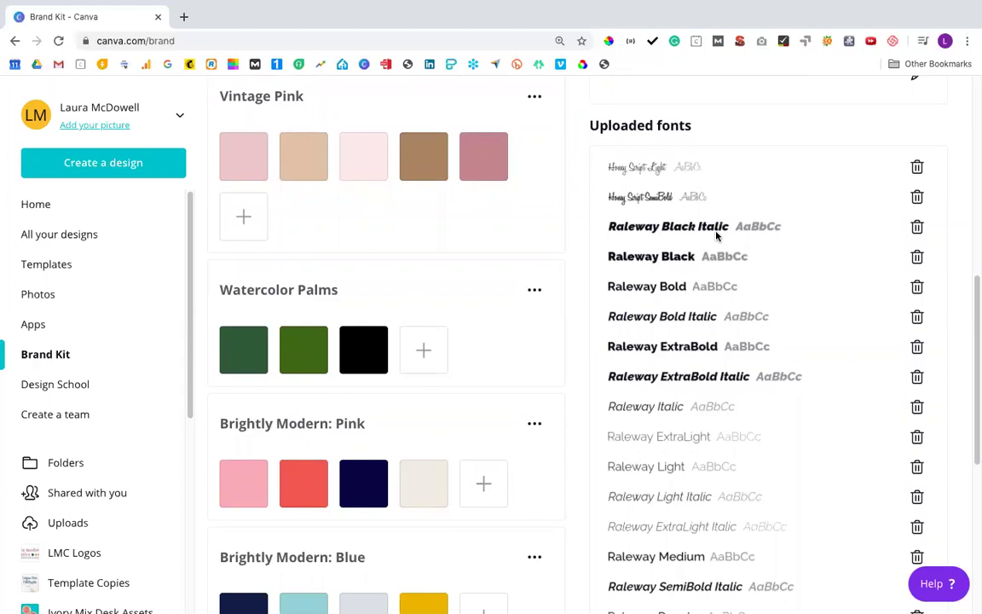
scroll(707, 445, "down", 2)
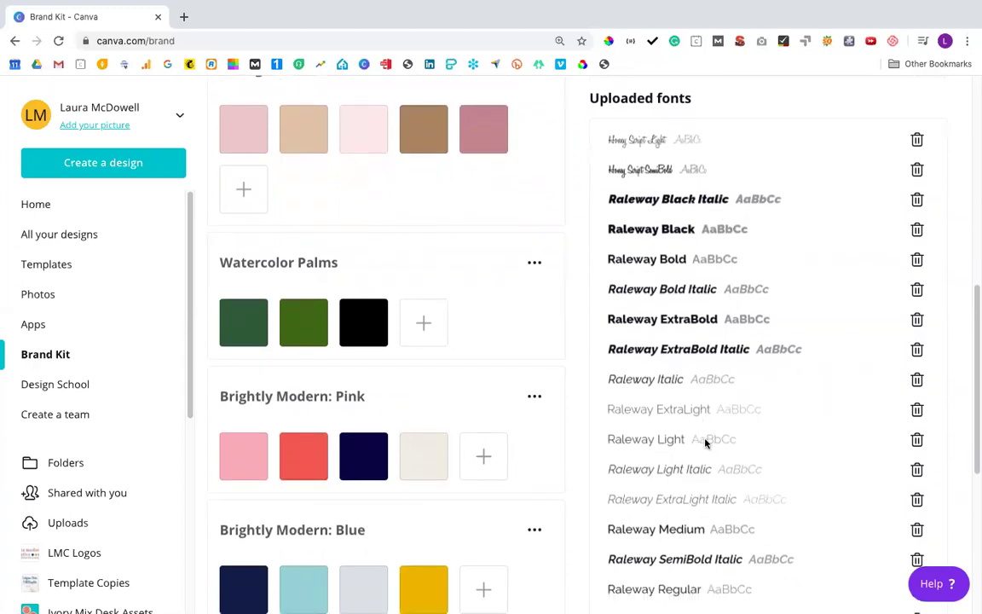
scroll(706, 443, "down", 4)
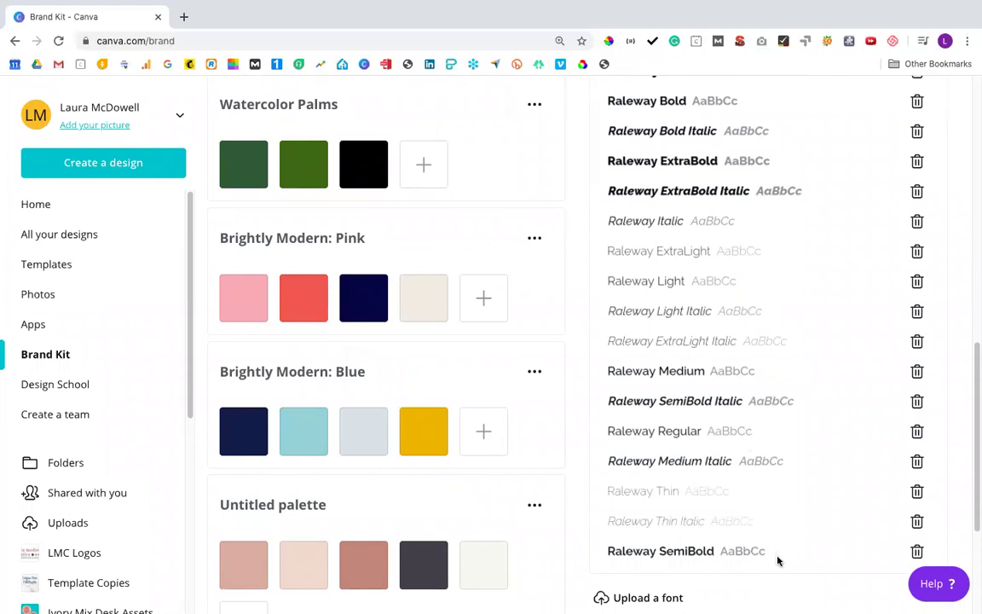
- Check the font, size and style options for the Headings style in Brand fonts without changing them
scroll(778, 542, "up", 1)
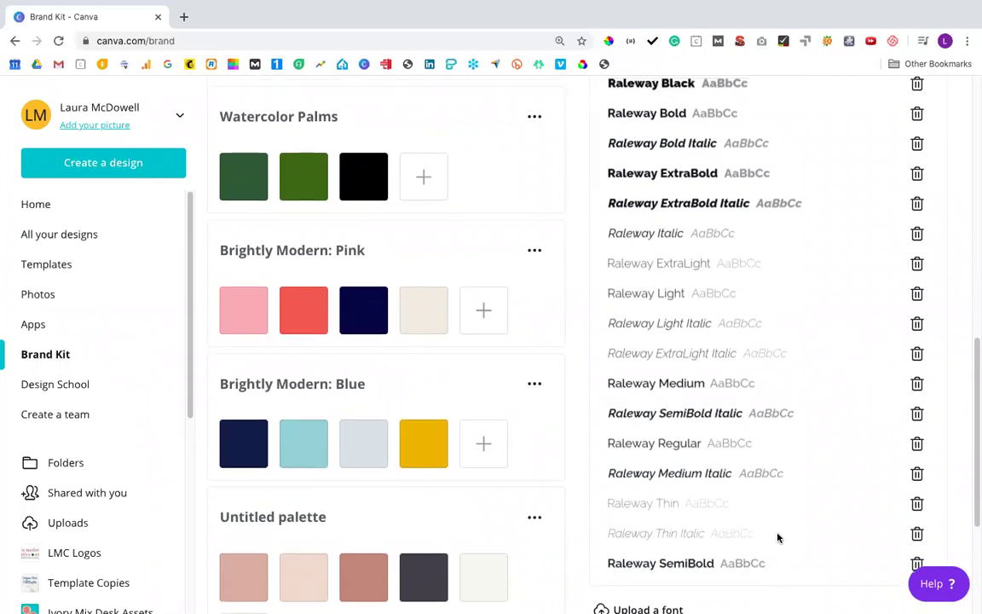
scroll(777, 533, "up", 2)
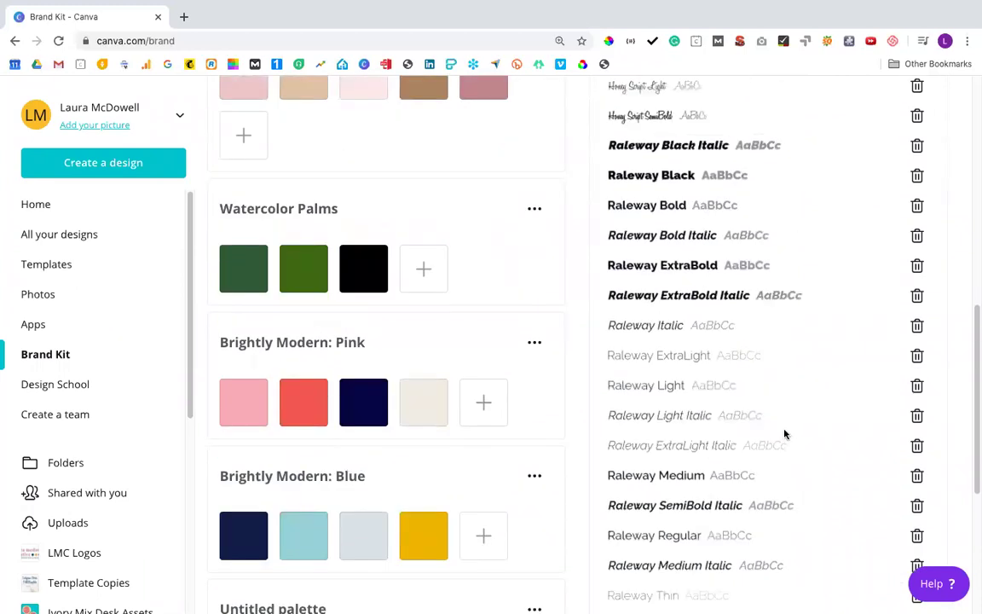
scroll(785, 434, "down", 1)
scroll(784, 435, "down", 3)
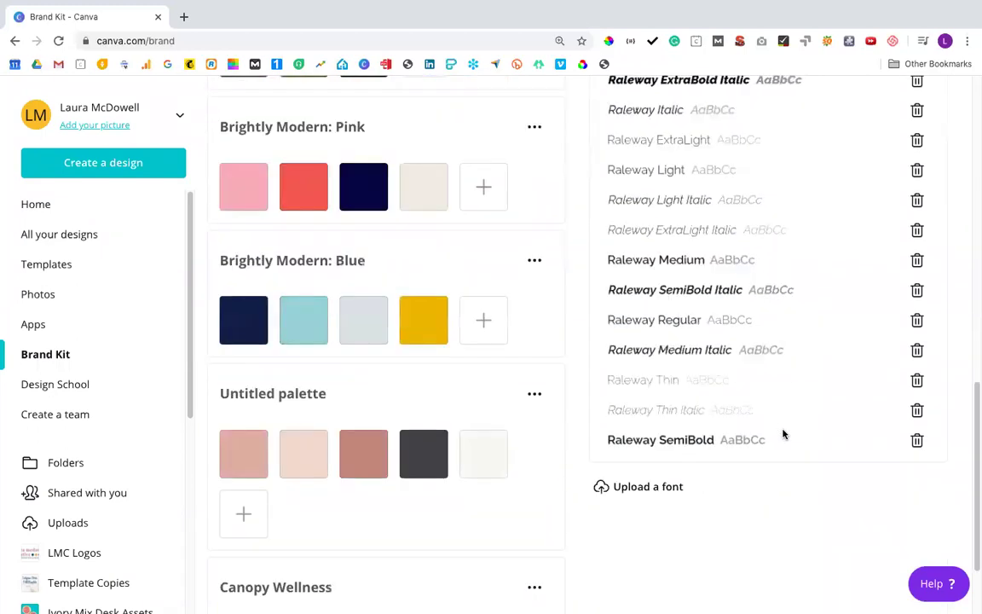
scroll(783, 434, "up", 8)
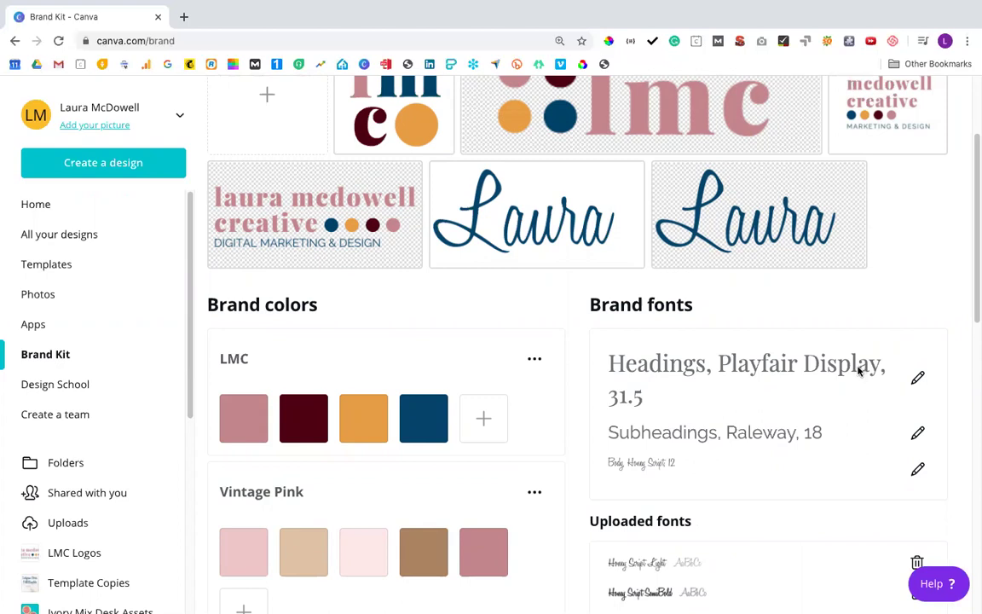
left_click(918, 380)
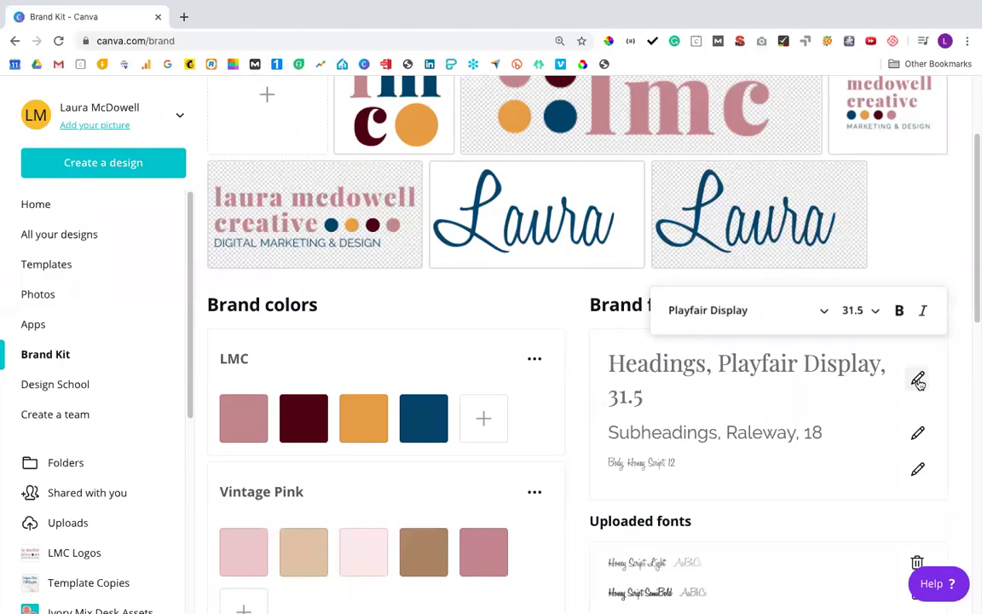
left_click(802, 317)
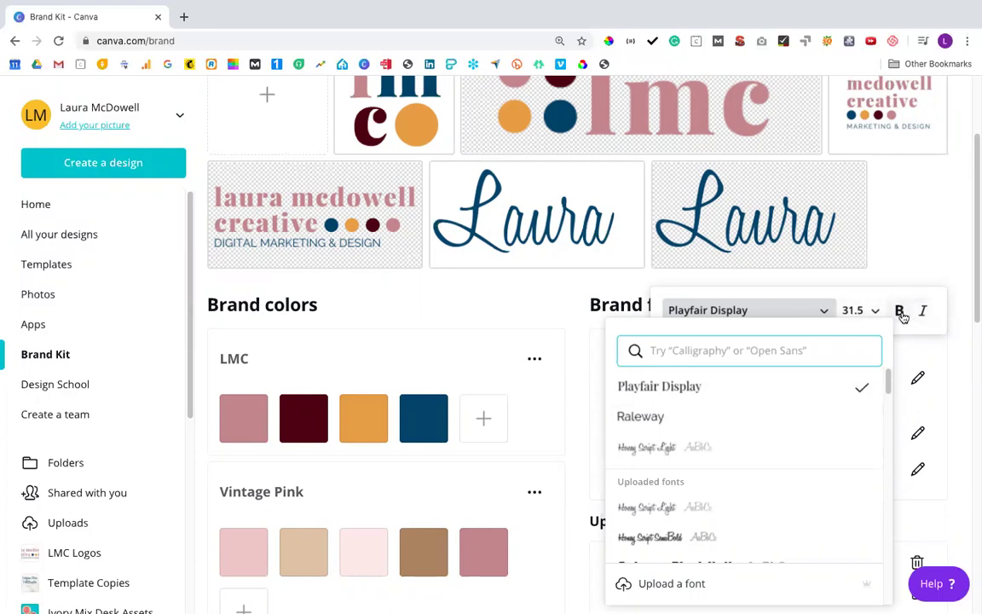
left_click(914, 267)
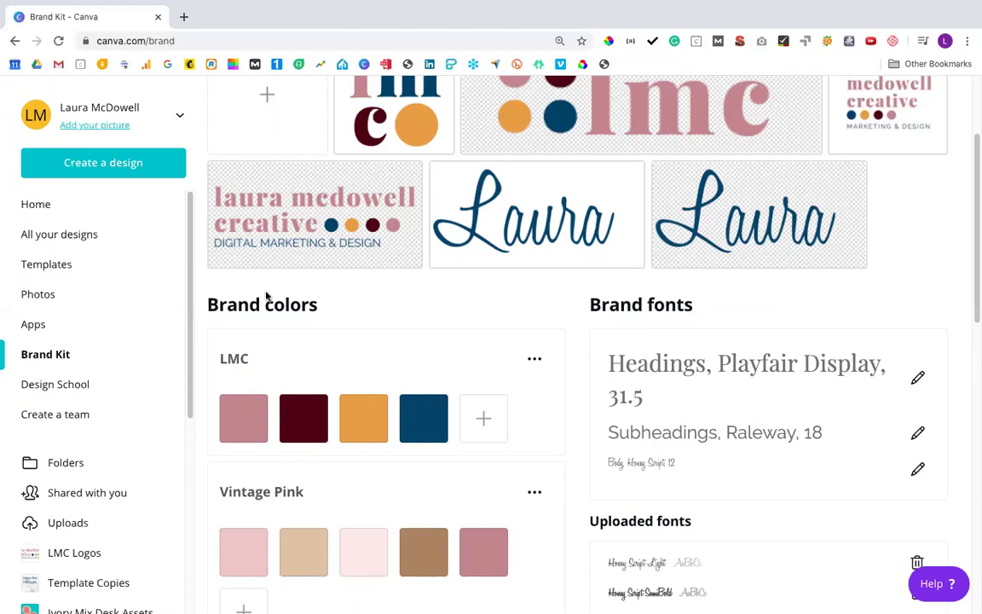
- Open the file picker for adding a new brand logo and cancel it without choosing a file
scroll(265, 296, "up", 2)
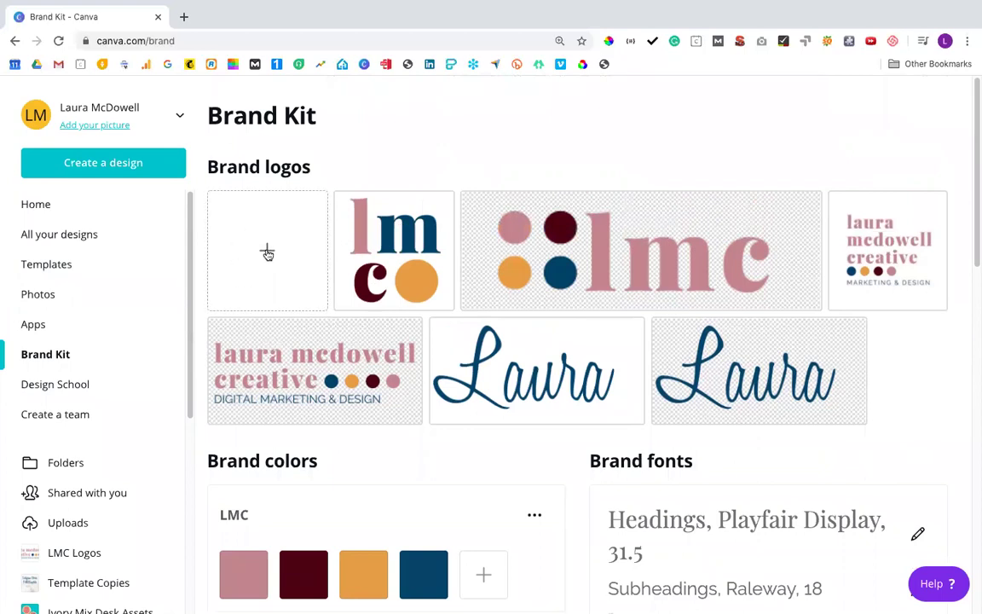
left_click(265, 253)
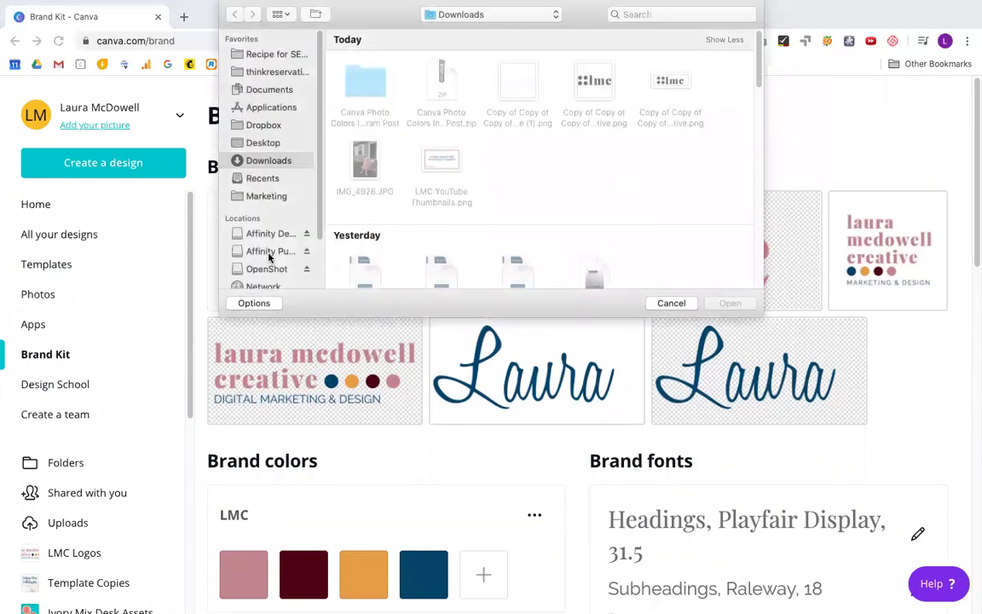
left_click(673, 304)
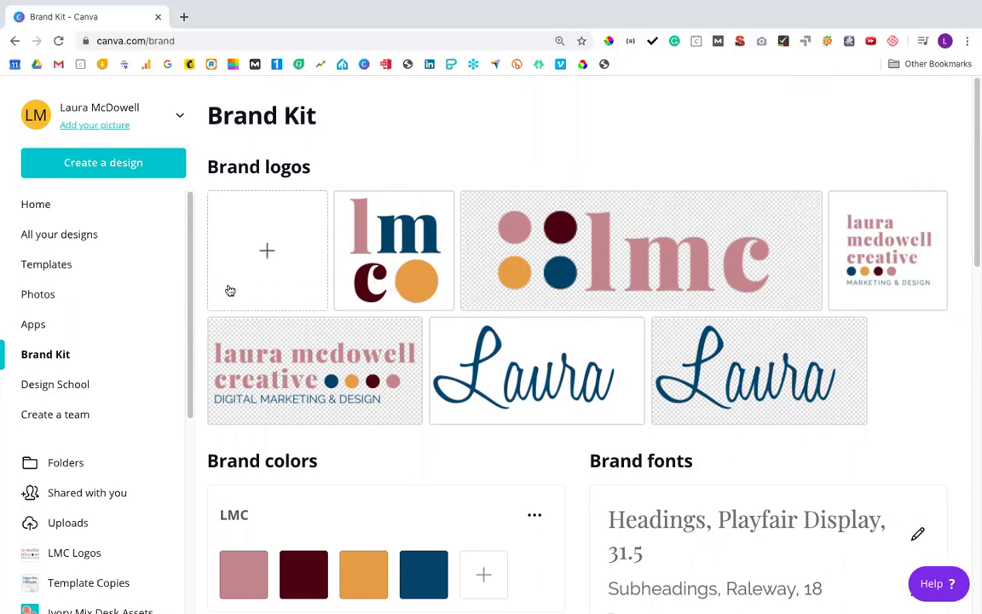
- Create a new Logo design and apply the recently used MOON Interior Design template to it
left_click(148, 167)
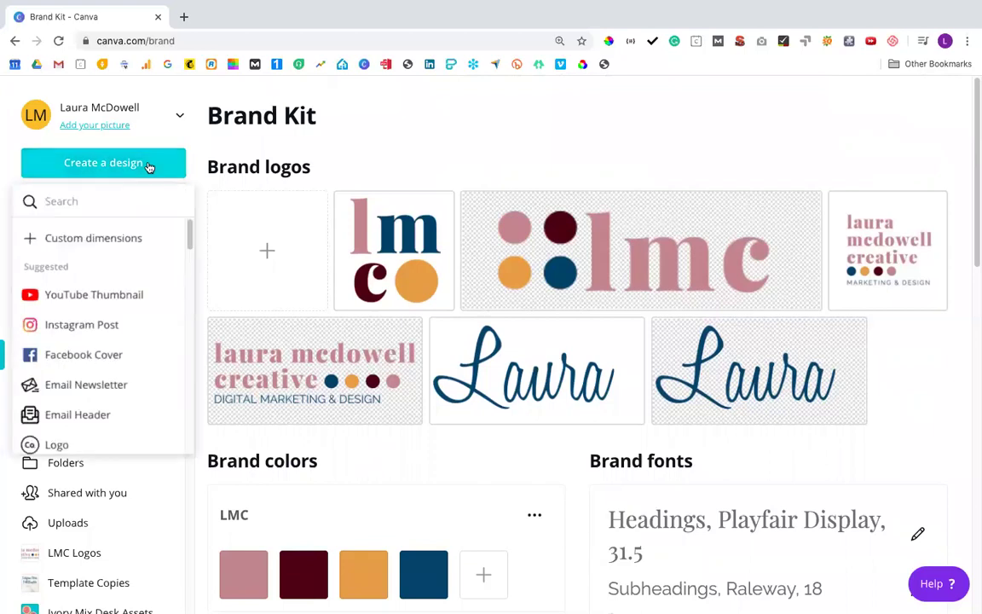
left_click(115, 444)
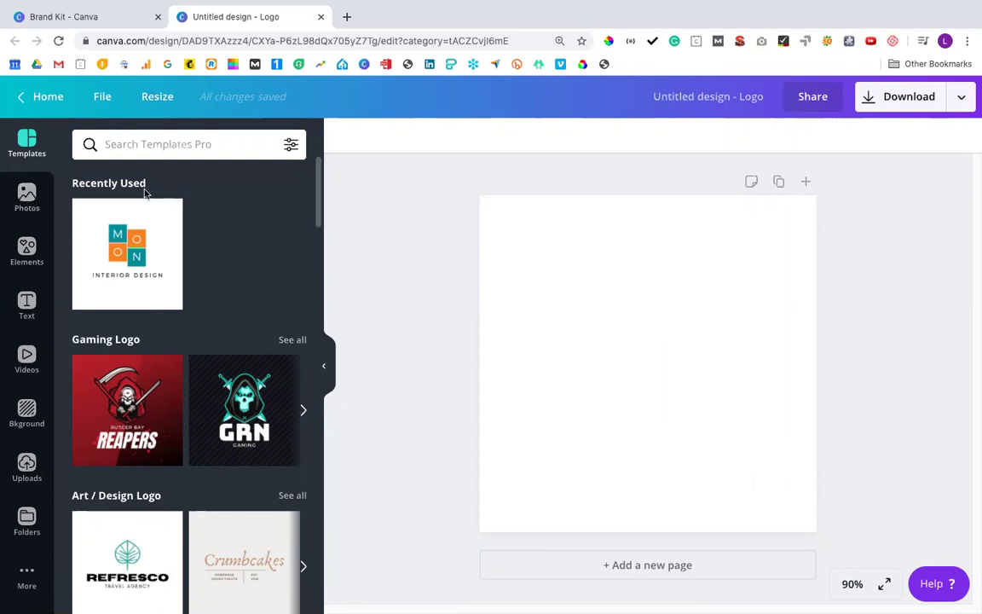
left_click(134, 251)
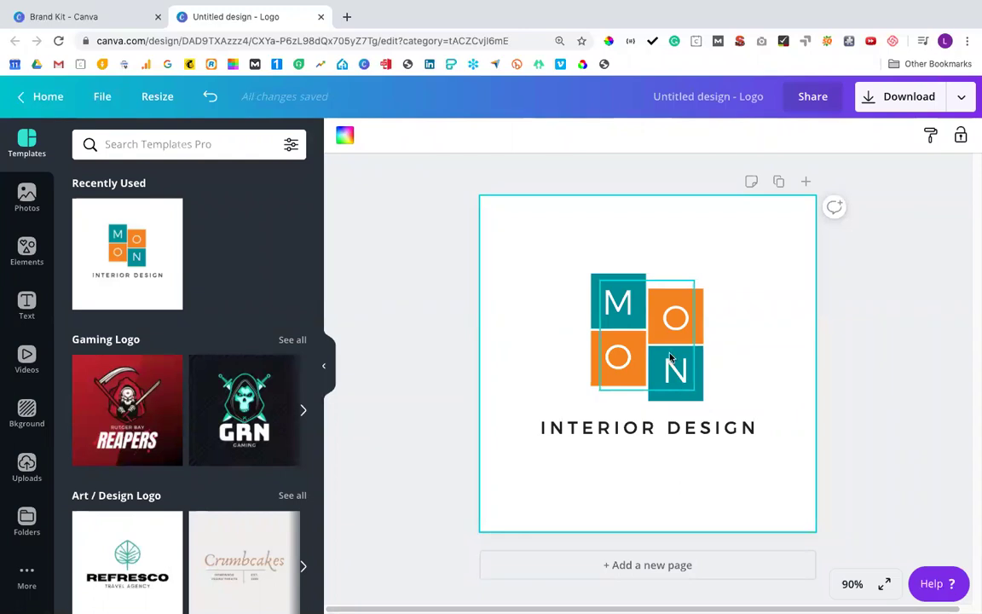
- Recolour the four logo squares from the LMC palette: M dusty pink, upper O burgundy, lower O gold, N dark blue
left_click(598, 282)
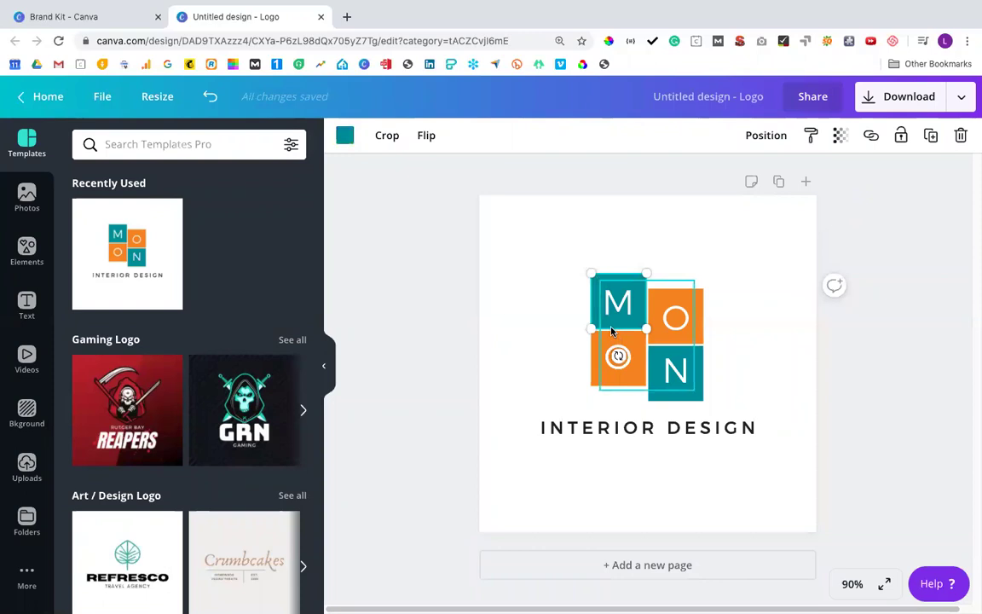
left_click(346, 138)
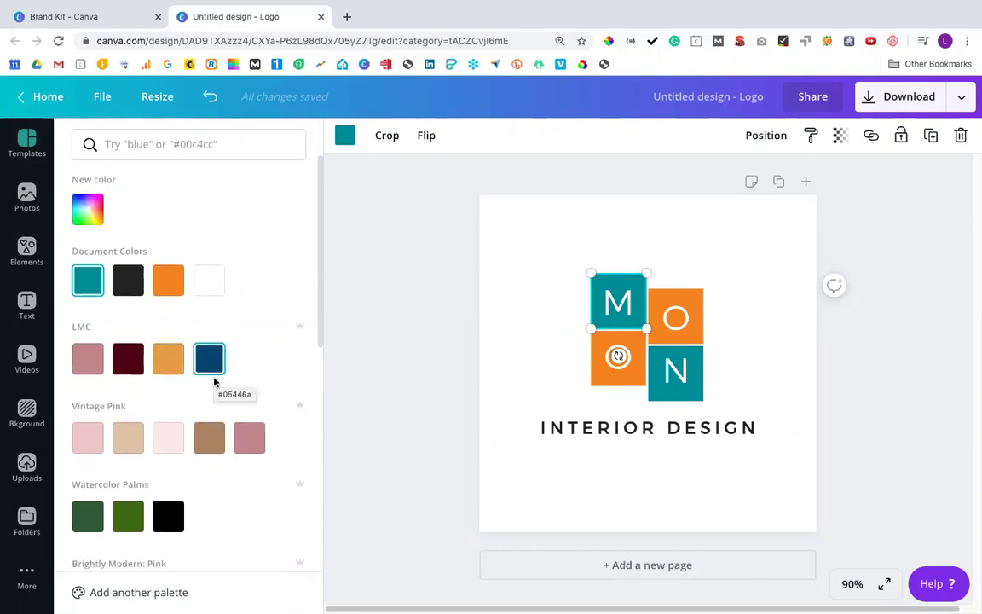
scroll(131, 408, "down", 5)
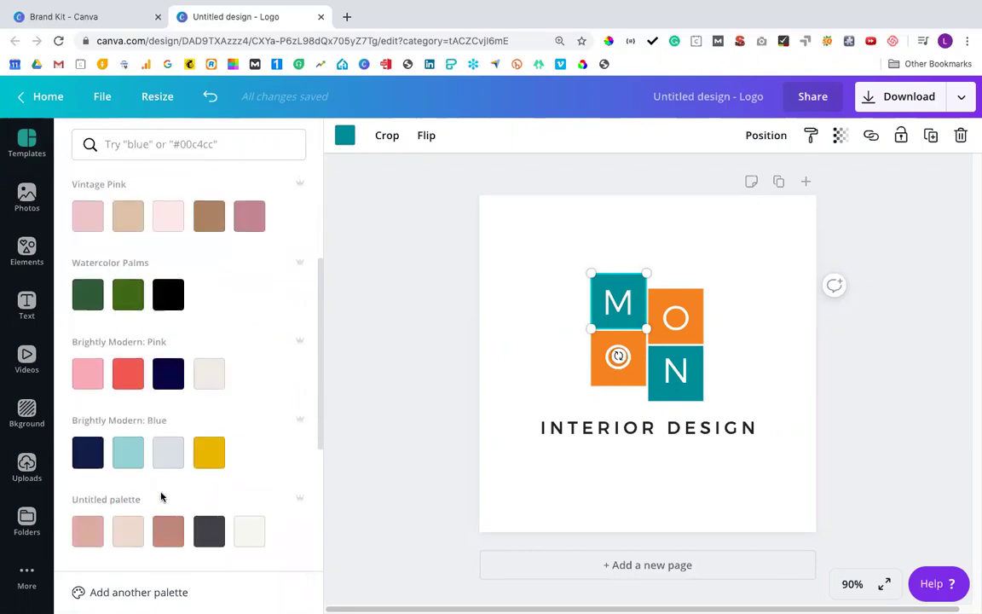
scroll(160, 486, "up", 5)
left_click(87, 362)
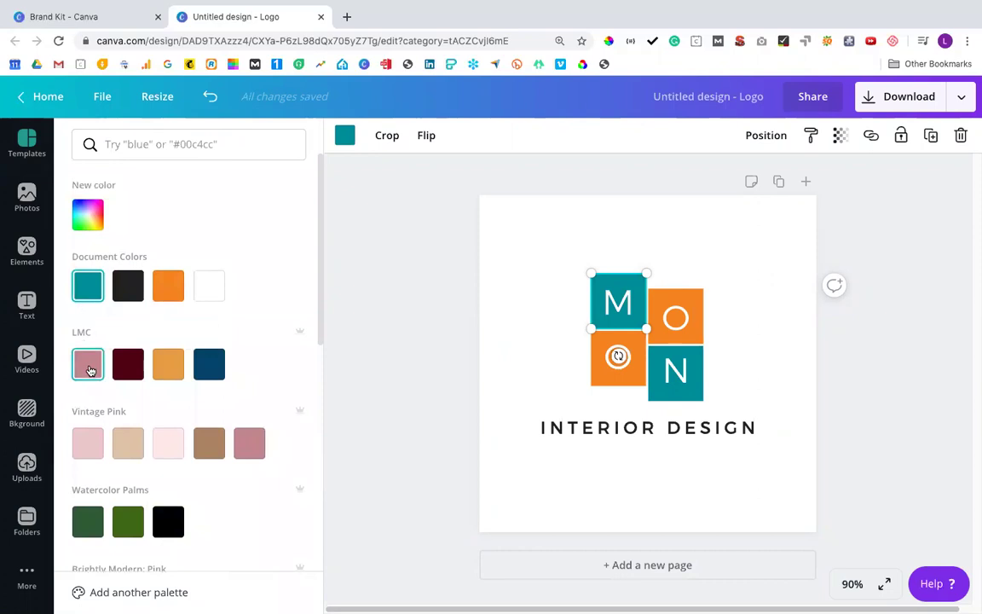
left_click(695, 296)
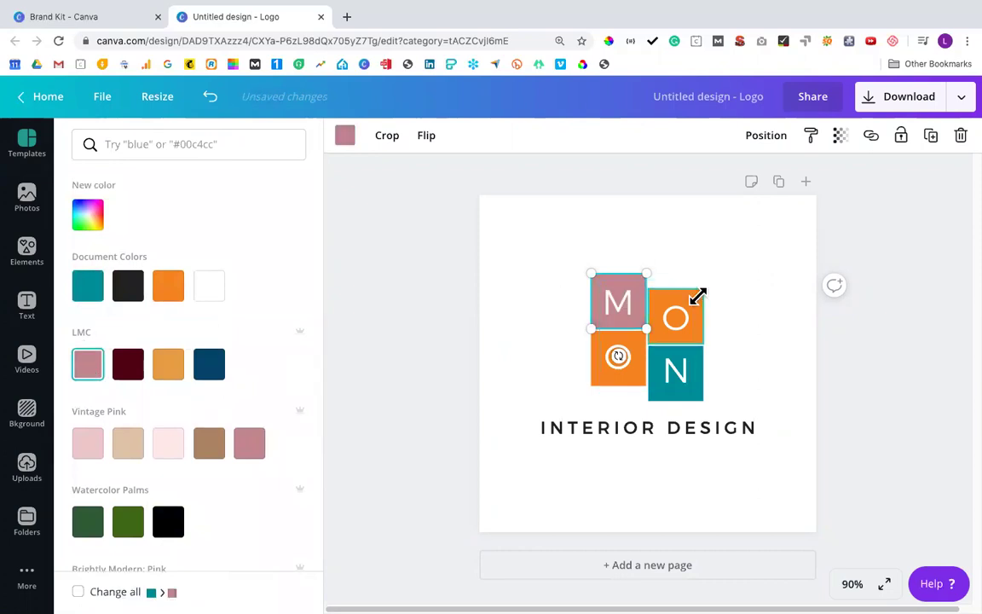
left_click(128, 364)
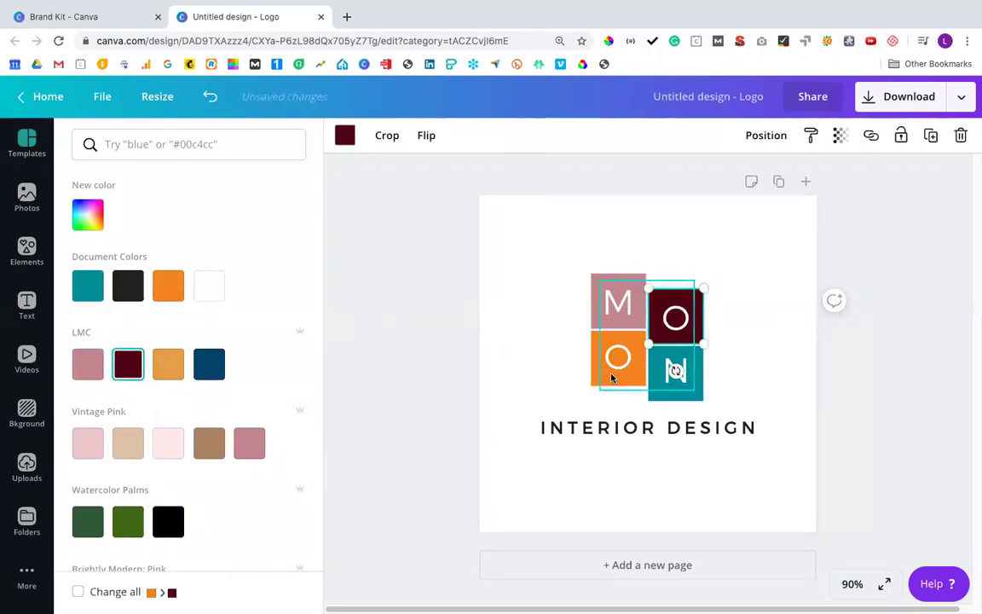
left_click(598, 377)
left_click(168, 373)
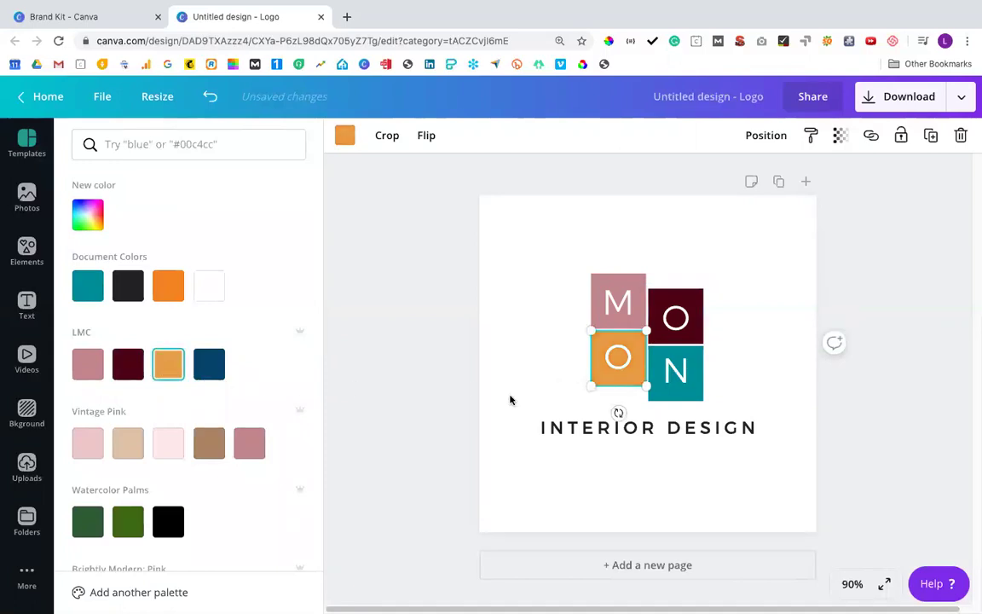
left_click(675, 375)
left_click(211, 373)
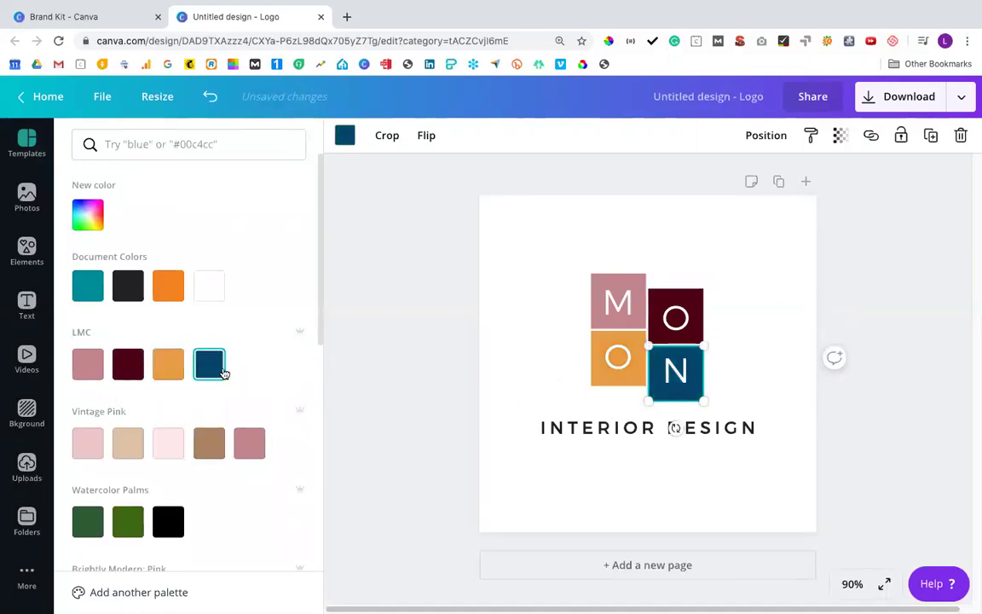
- Recolour the INTERIOR DESIGN text with the dark blue from the LMC palette
left_click(588, 430)
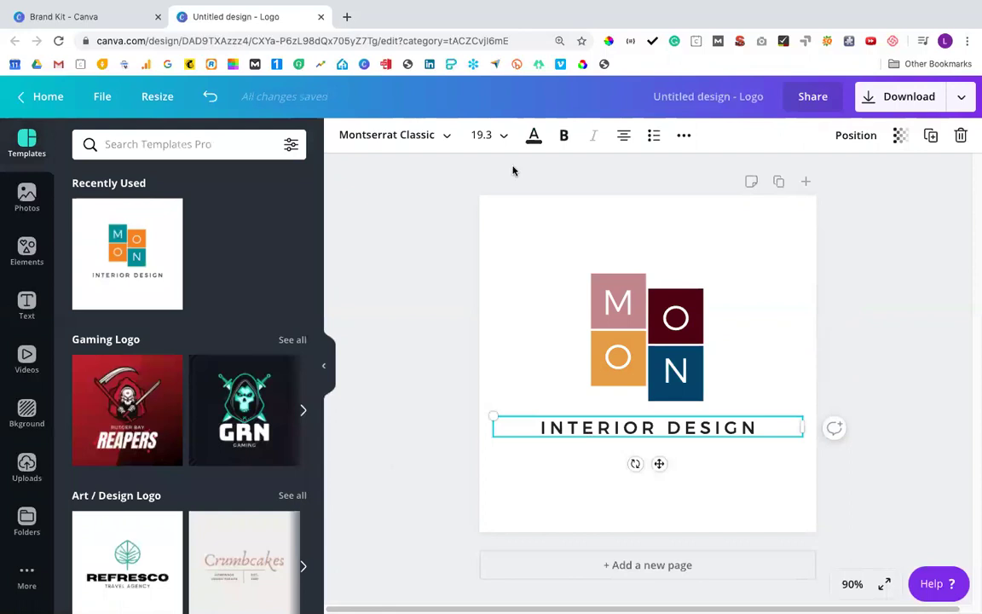
left_click(533, 136)
left_click(211, 373)
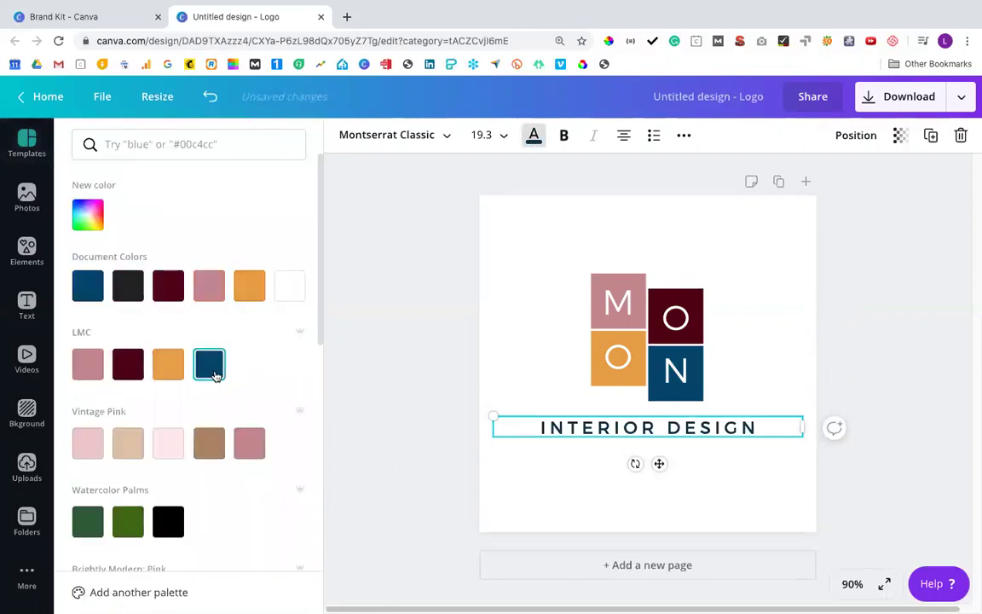
- Replace the INTERIOR DESIGN text with the owner's business name, scale it to size 15.3 on one line, and move it closer to the squares
left_click(557, 423)
double_click(647, 427)
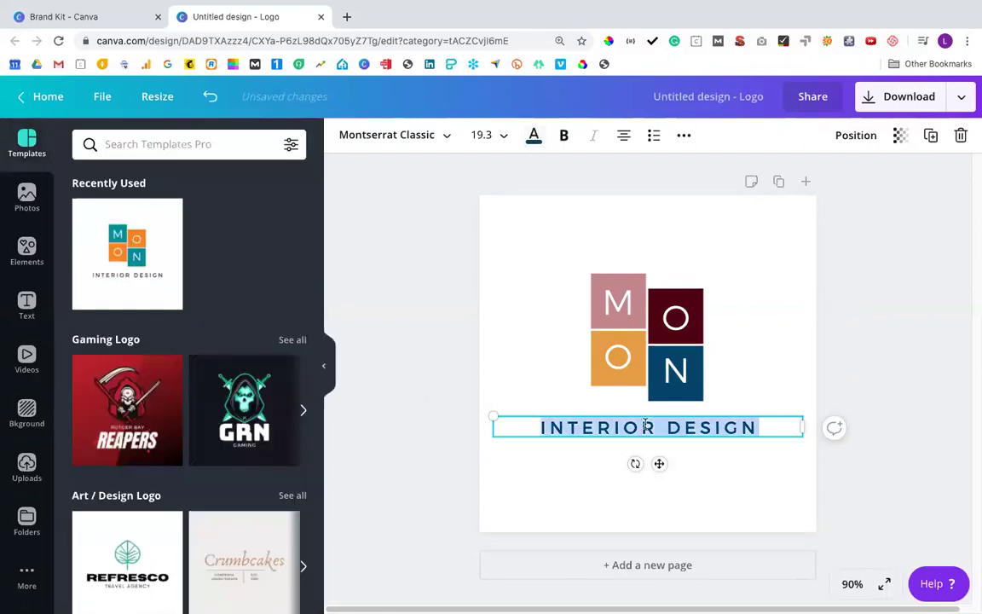
type("L")
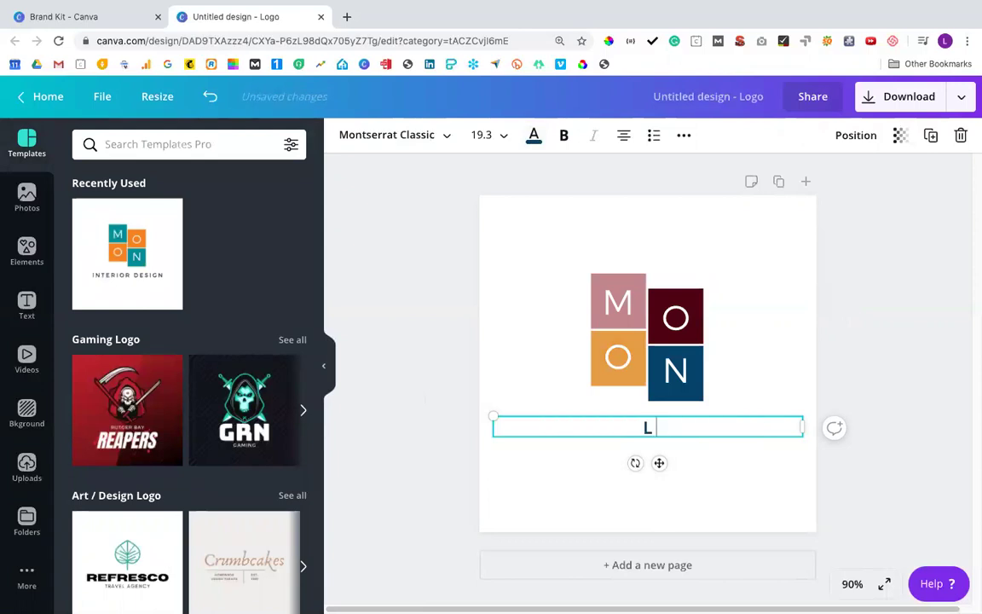
type("AURA MCDOWELL CREATIVE")
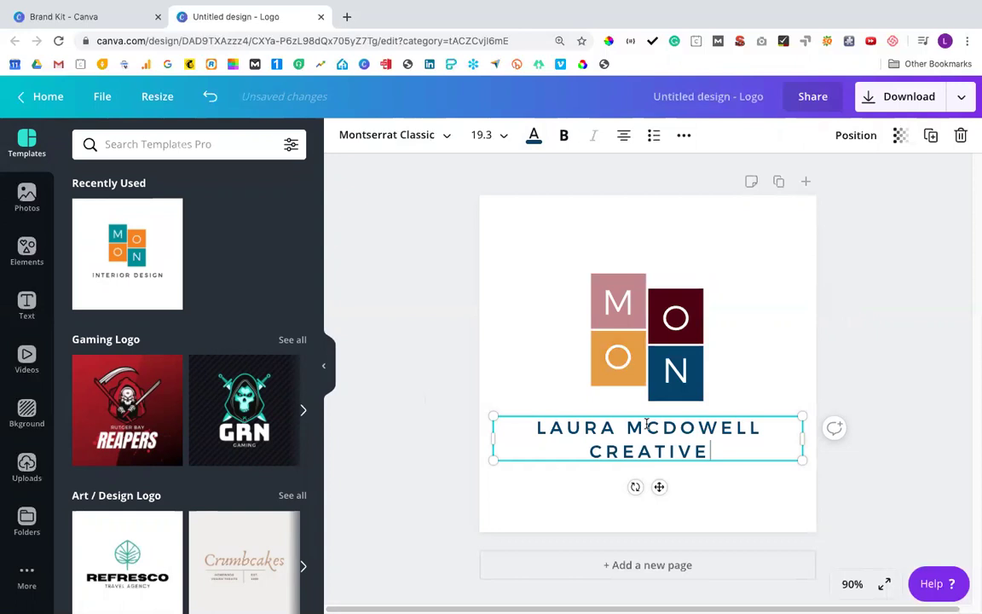
left_click_drag(803, 460, 803, 432)
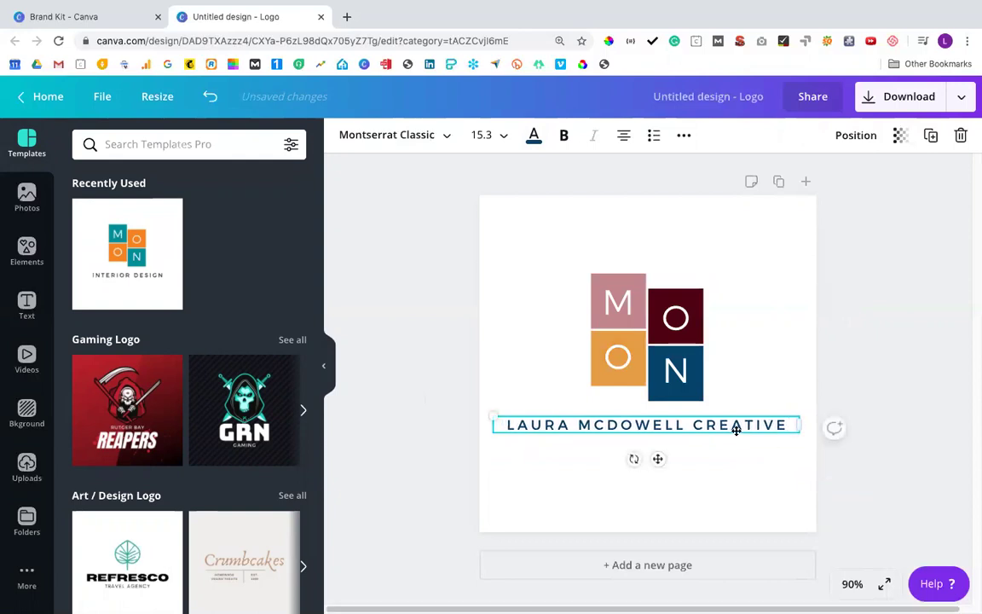
left_click_drag(736, 430, 737, 412)
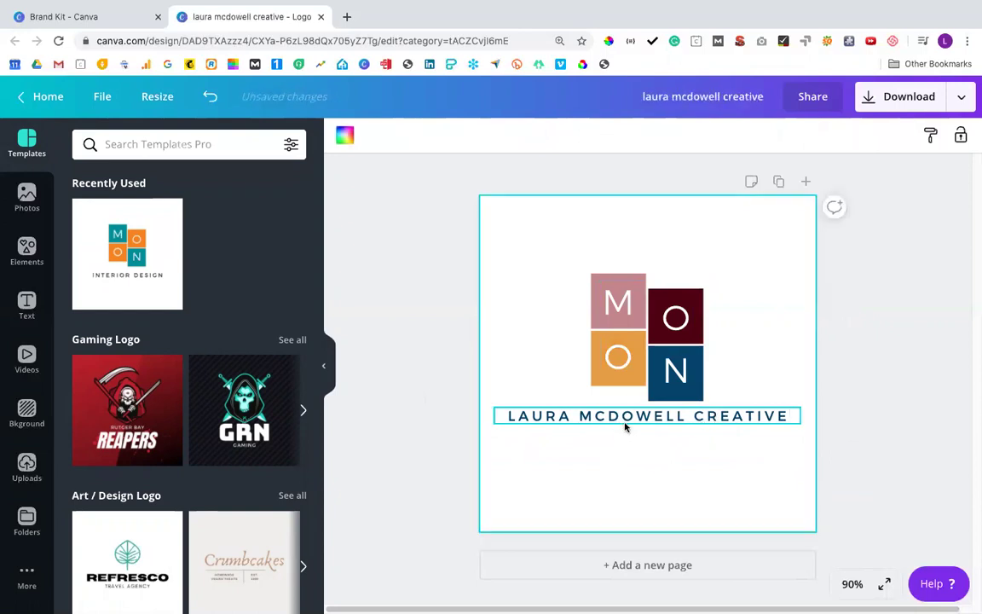
- Delete the text line beneath the squares and change the square lettering to L, M and C, leaving the dark blue square blank
key("Delete")
left_click(620, 298)
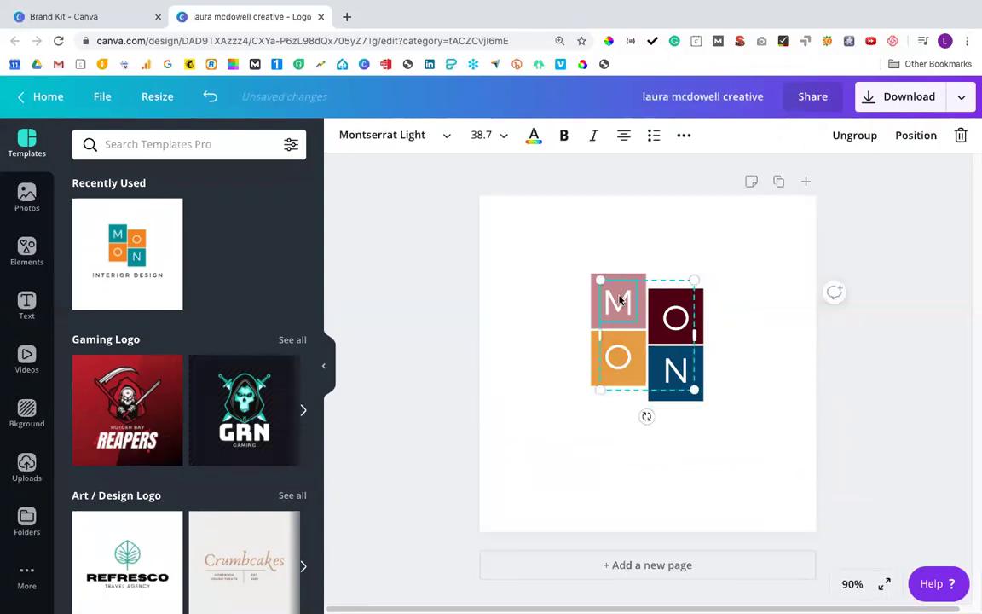
type("L")
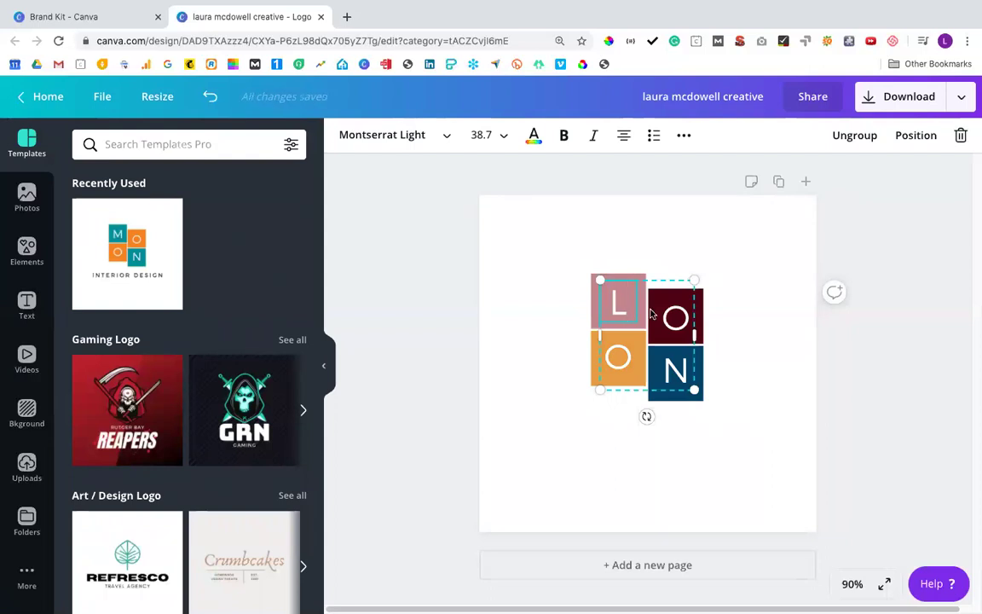
type("M")
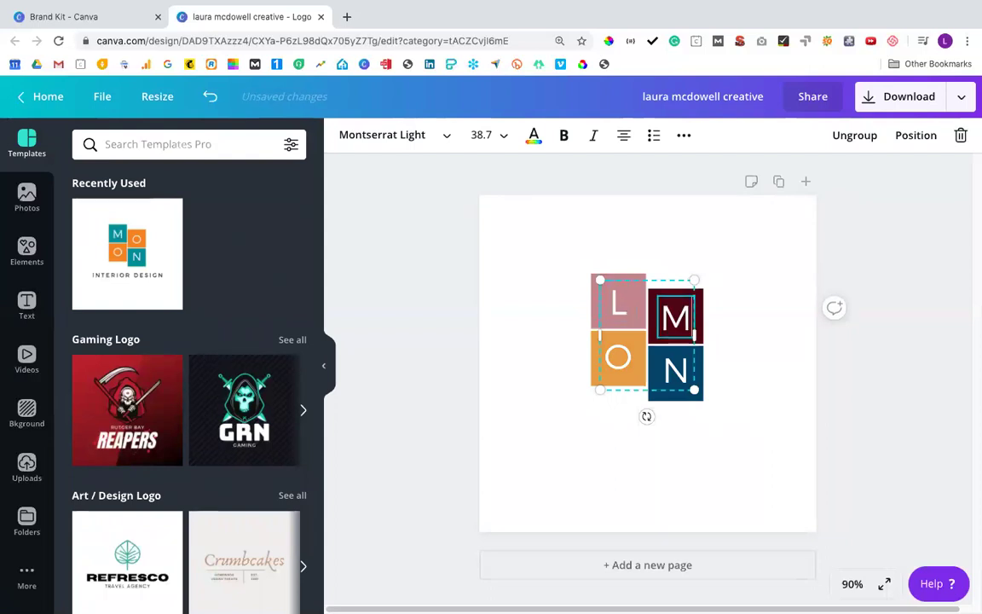
left_click(629, 358)
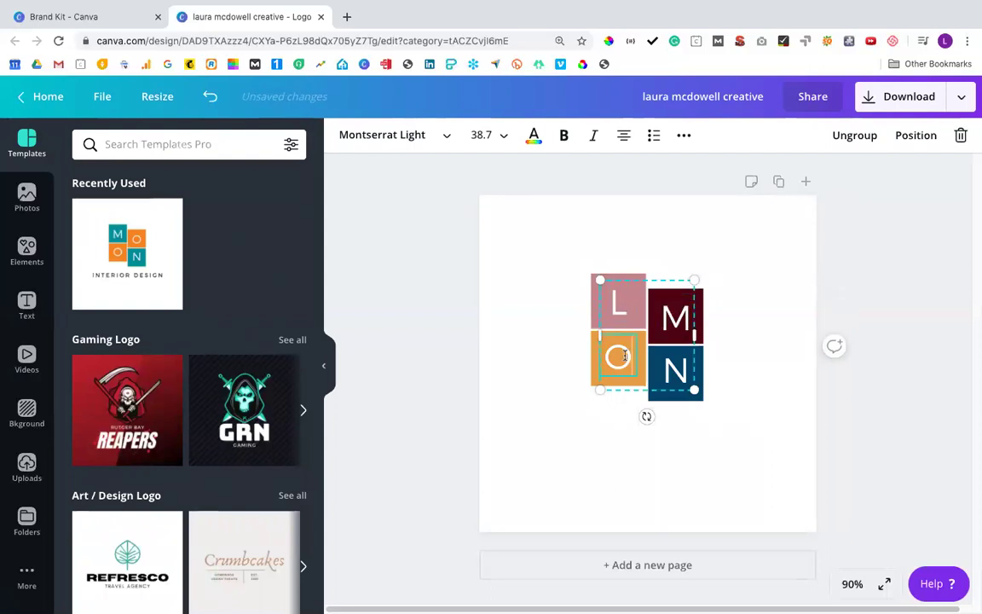
left_click(678, 375)
key("Delete")
left_click(566, 459)
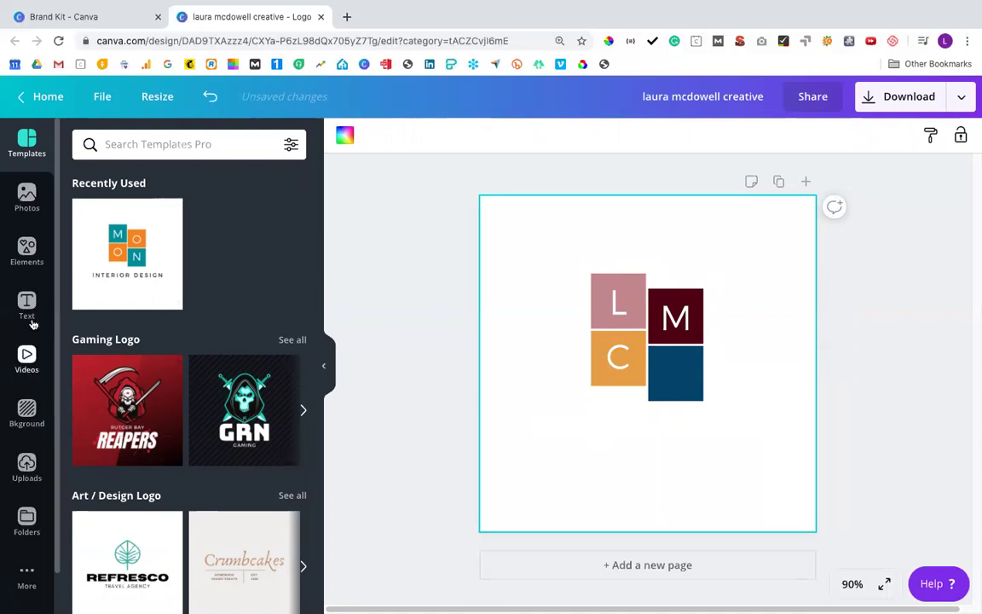
- Add a circle shape to the logo and scale it down to fit inside the blank dark blue square
left_click(25, 249)
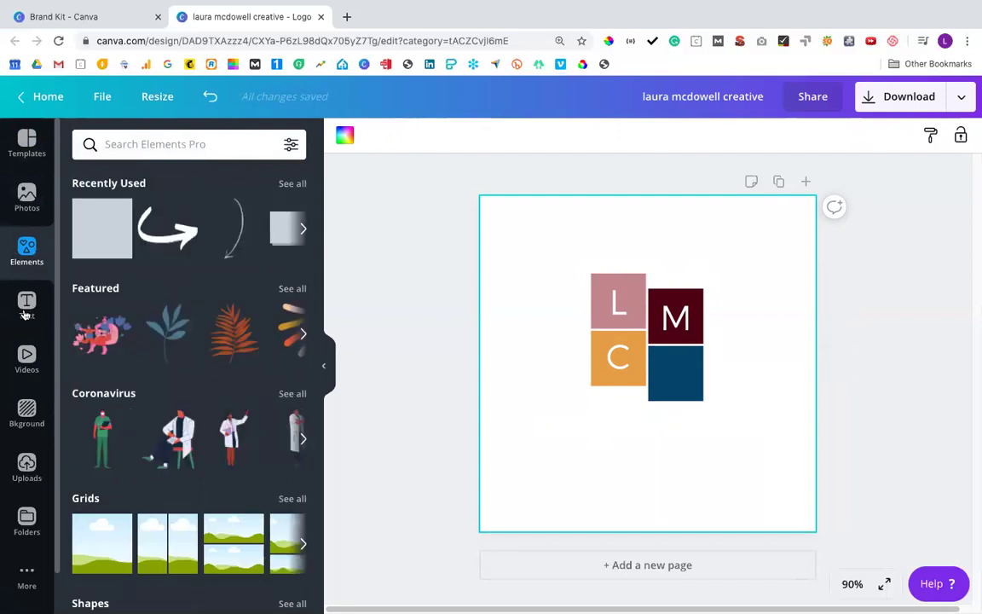
scroll(150, 368, "down", 4)
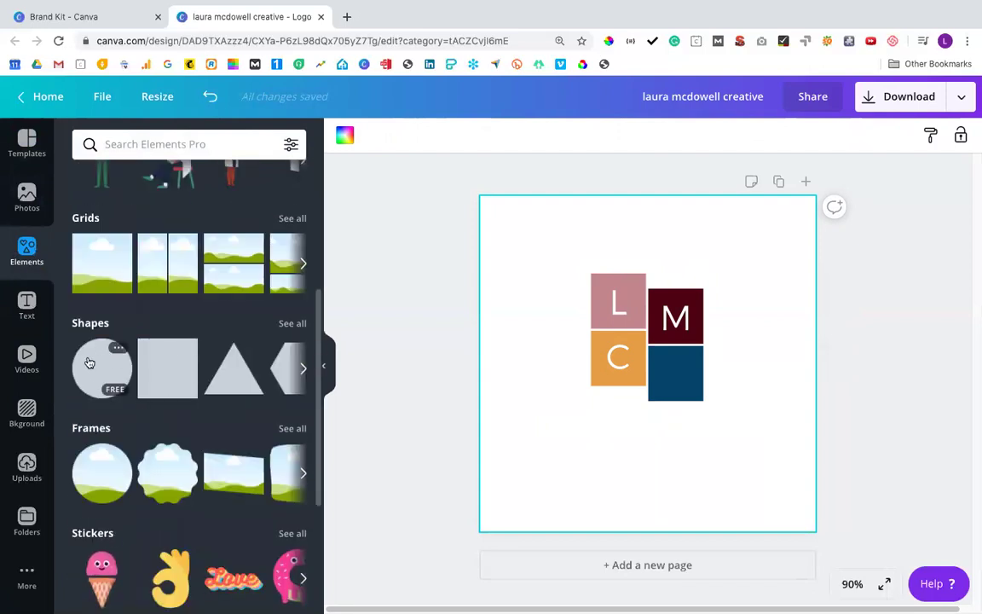
left_click(99, 365)
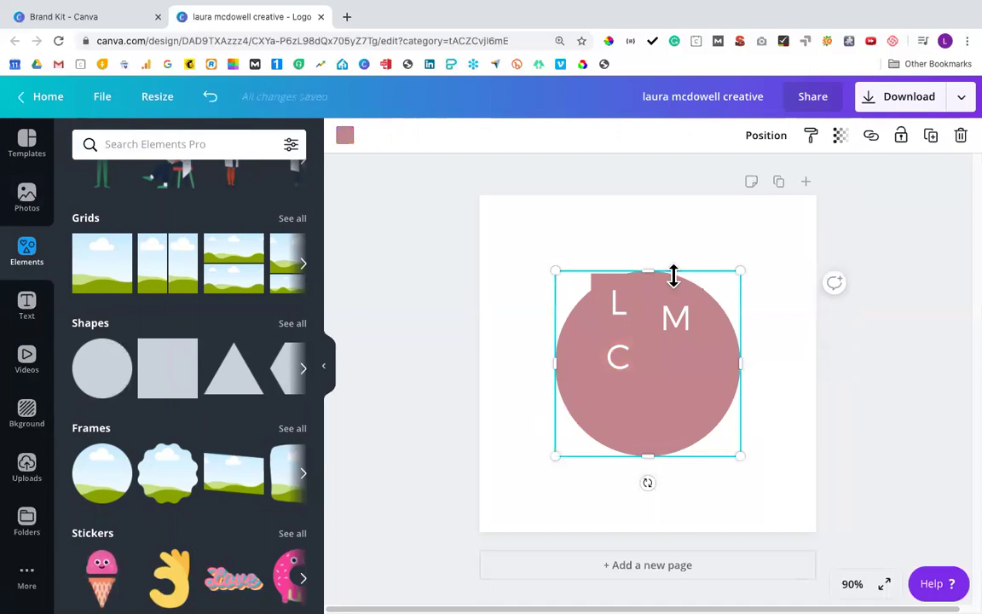
left_click_drag(737, 274, 676, 369)
- Recolour the circle in the dark blue square with the white from the document colours
left_click(345, 135)
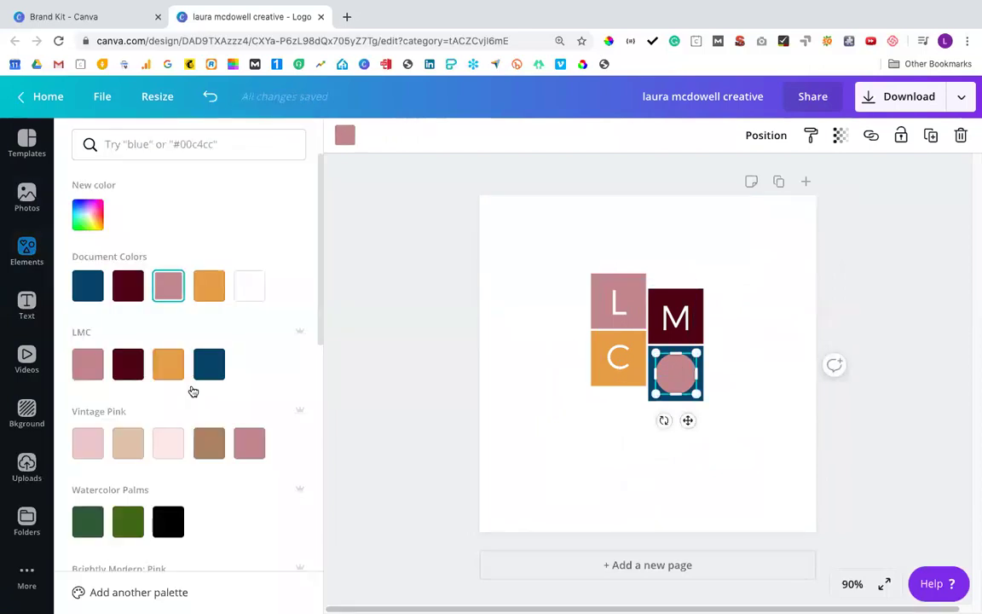
left_click(249, 286)
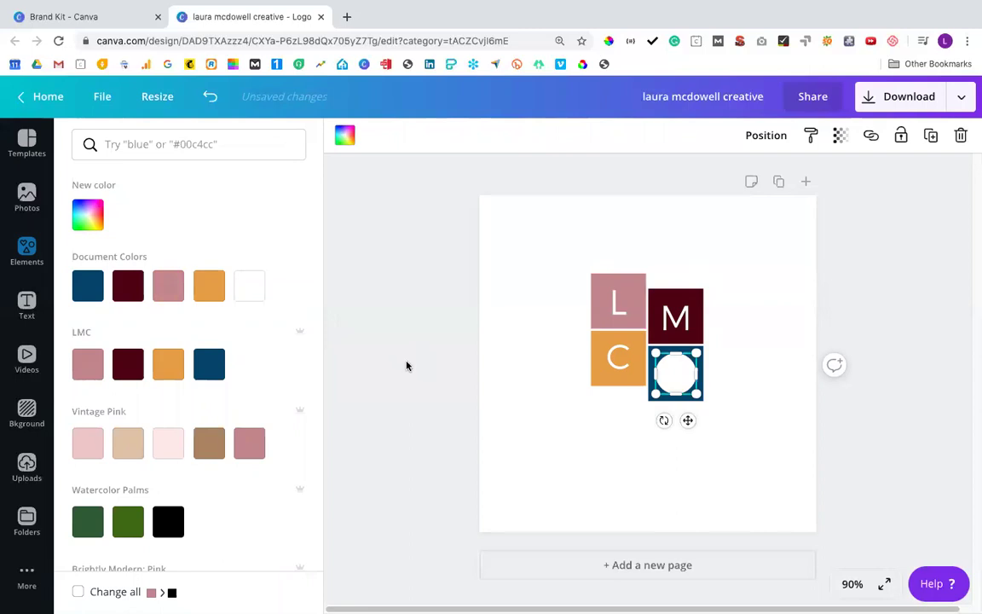
left_click(536, 422)
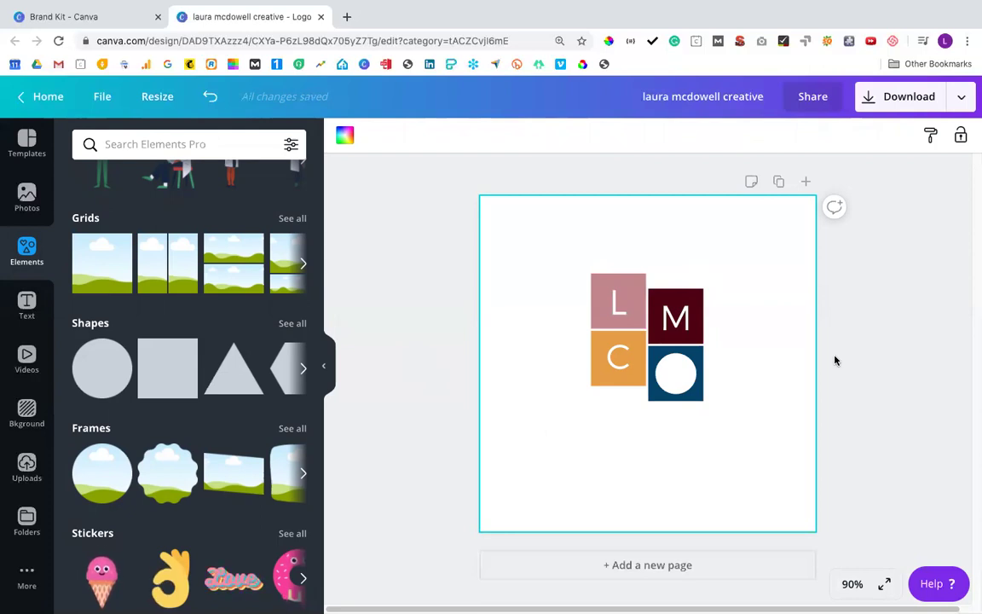
- Set the L in the dusty pink square to the brand font Playfair Display and make it a lowercase l
left_click(615, 307)
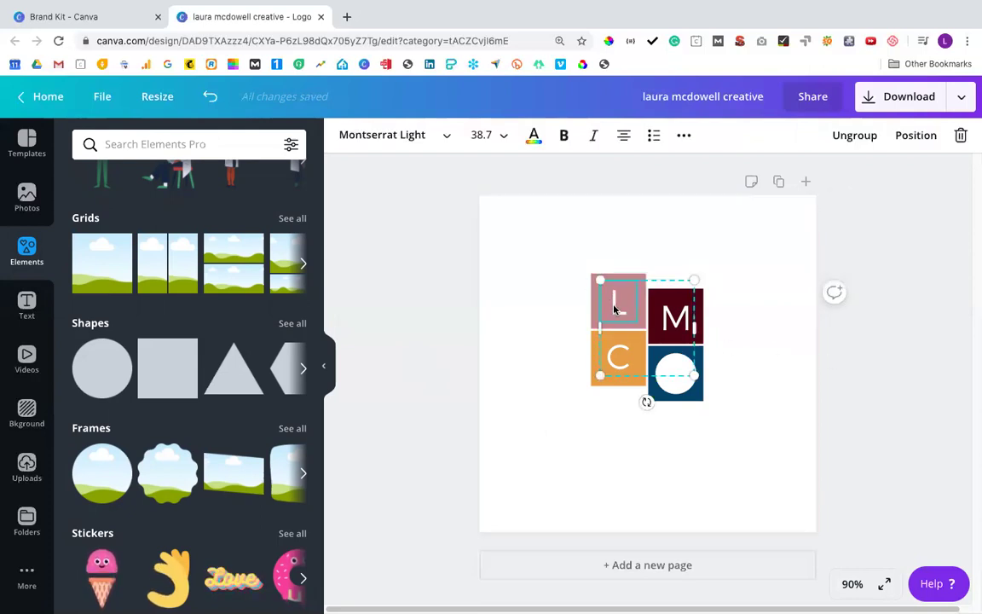
left_click(448, 139)
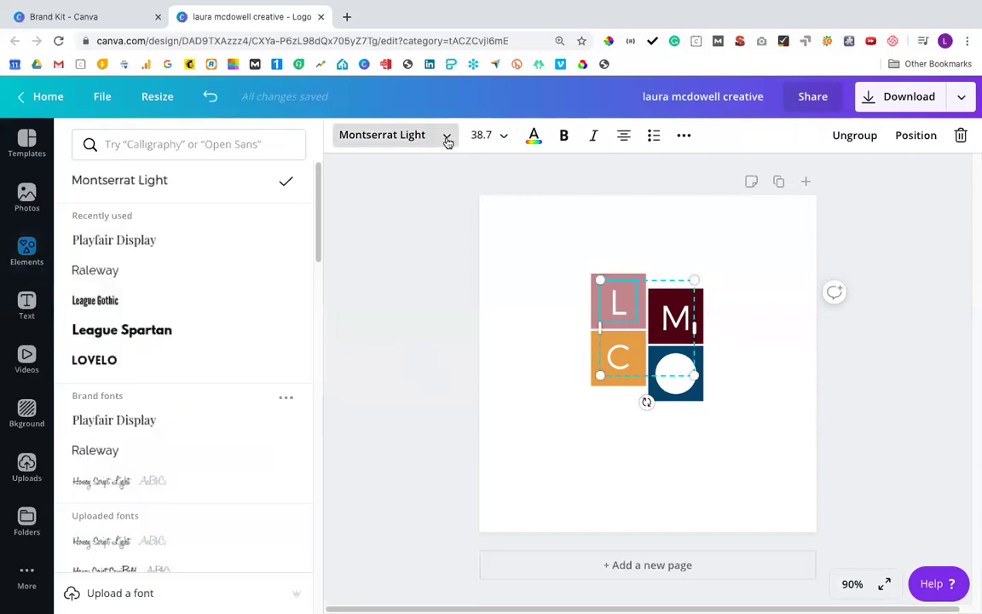
scroll(154, 392, "down", 1)
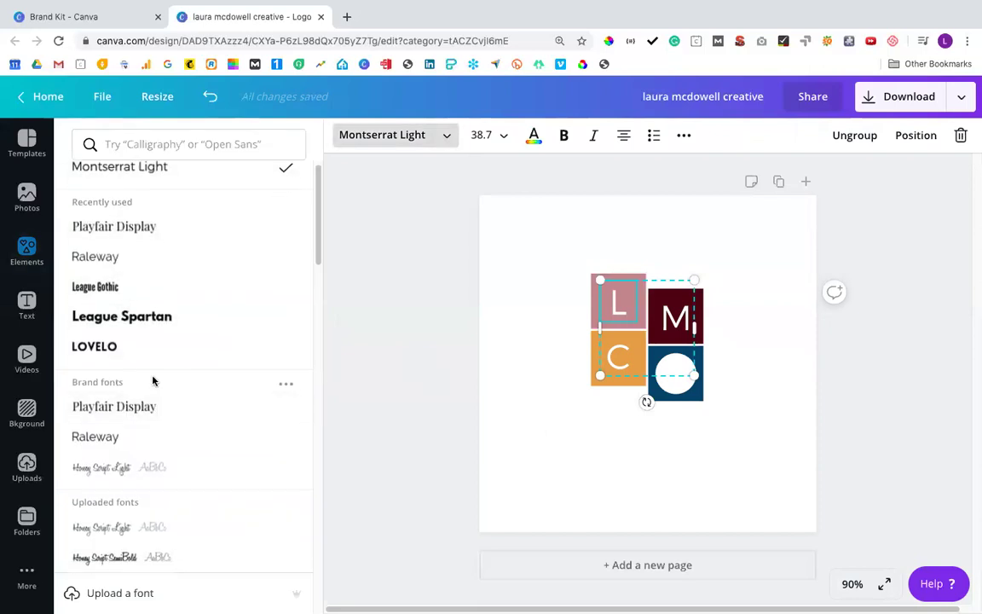
left_click(149, 411)
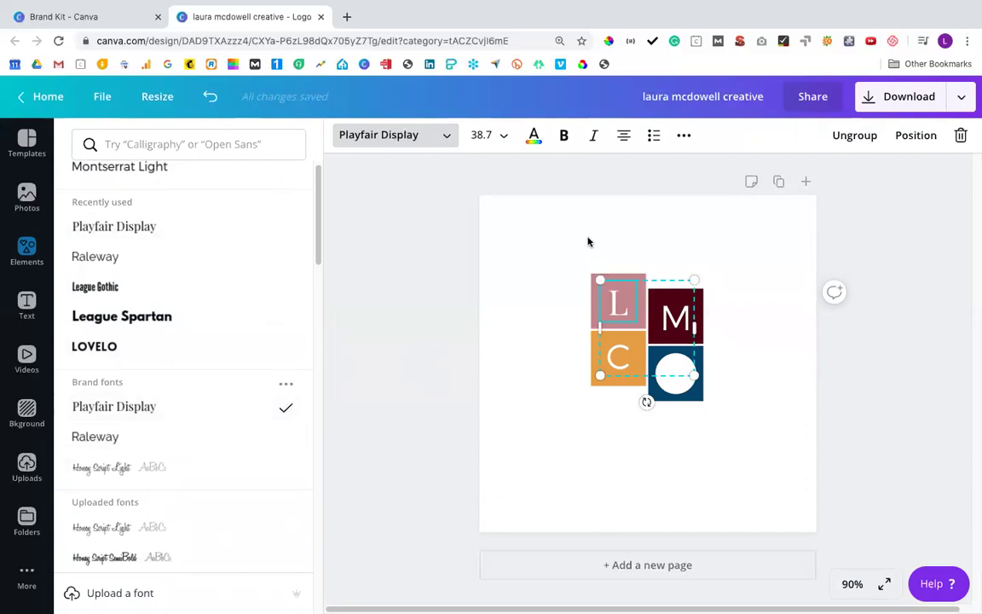
left_click(686, 136)
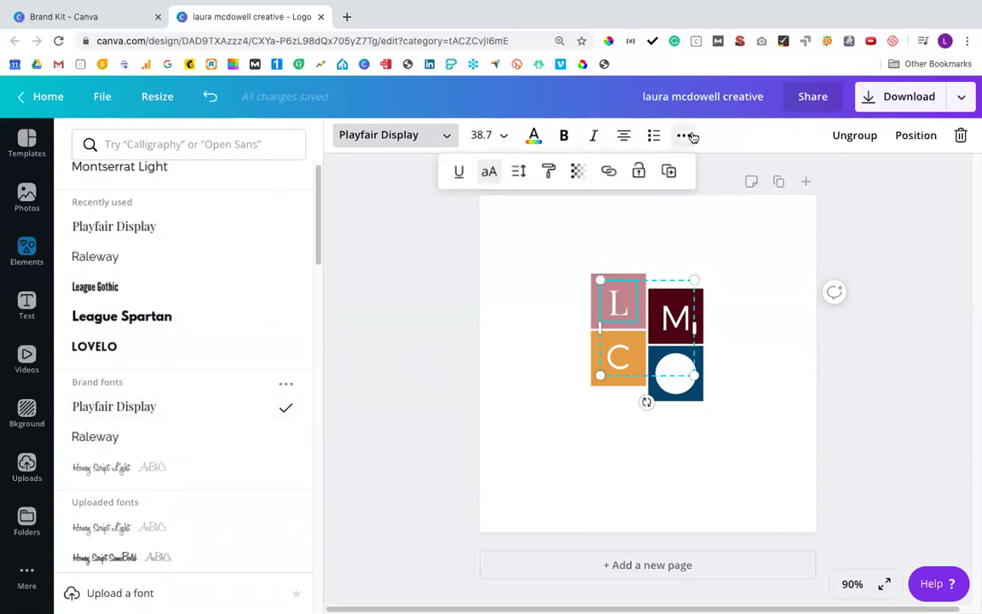
left_click(489, 172)
double_click(626, 308)
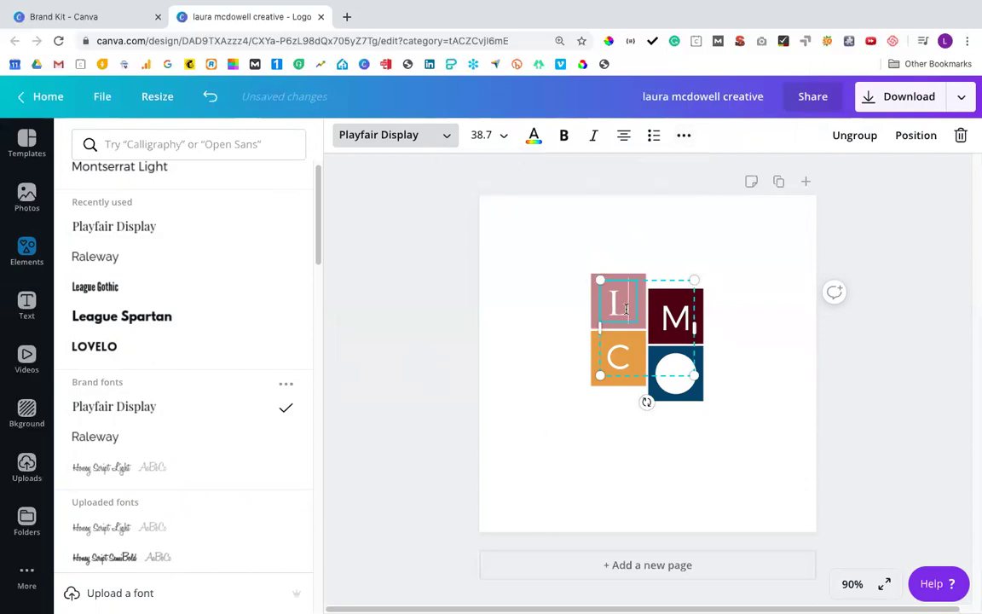
type("l")
- Set the M in the burgundy square to Playfair Display and make it a lowercase m
left_click(682, 320)
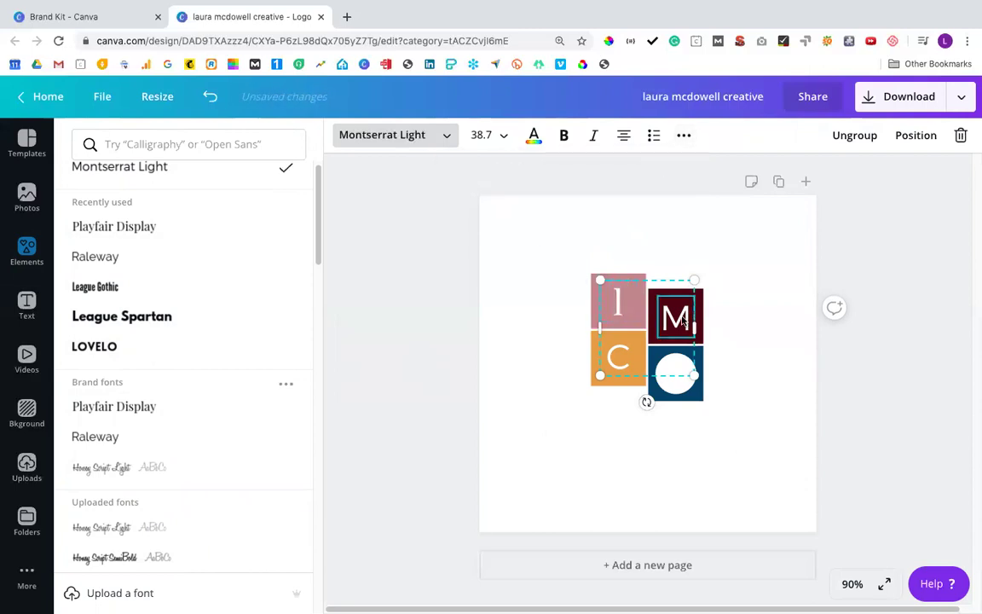
left_click(261, 241)
double_click(675, 318)
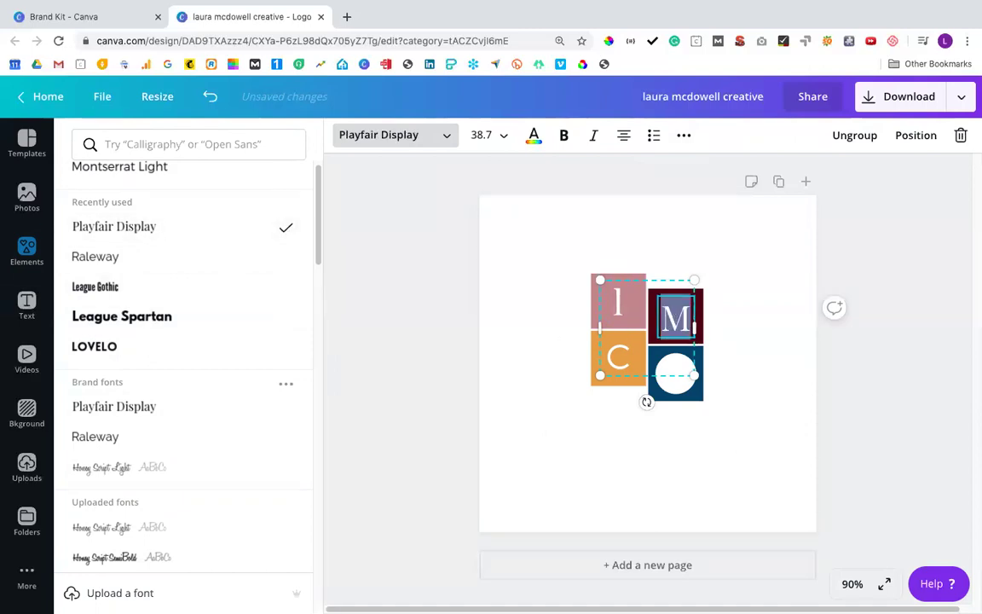
left_click(687, 319)
left_click(685, 136)
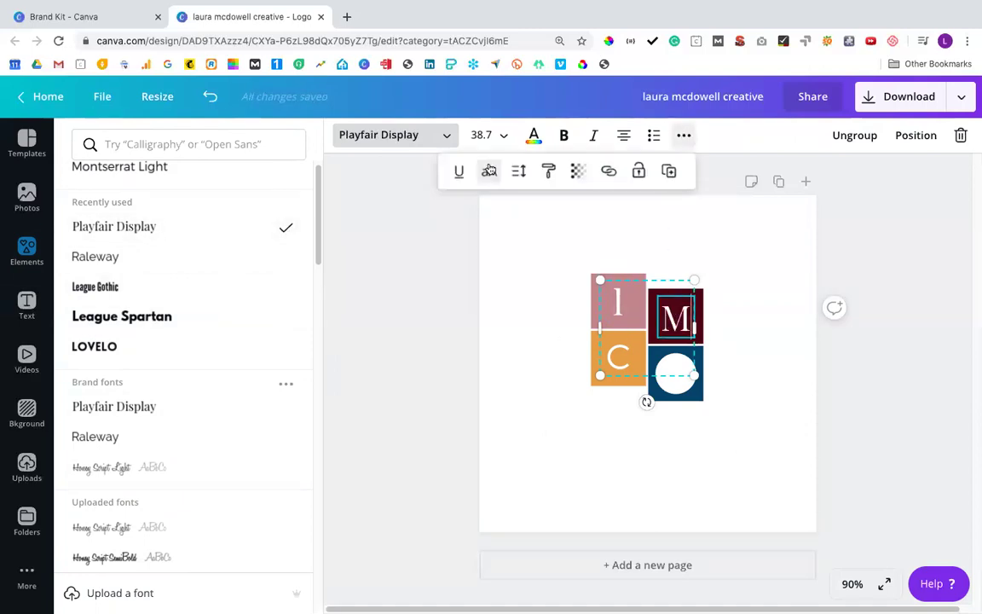
left_click(492, 172)
- Set the C in the gold square to Playfair Display and make it a lowercase c
left_click(611, 307)
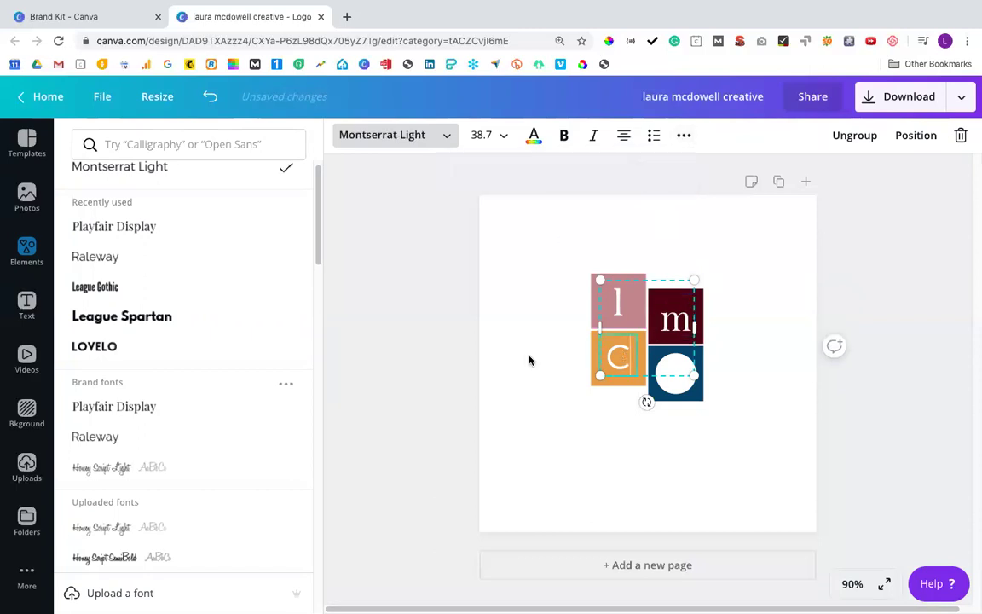
left_click(174, 229)
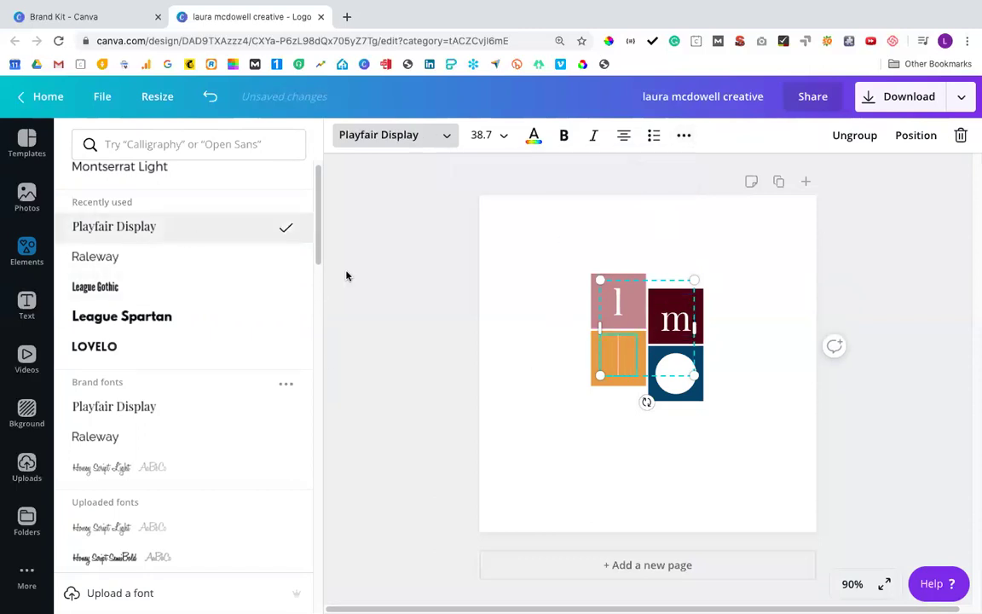
left_click(686, 136)
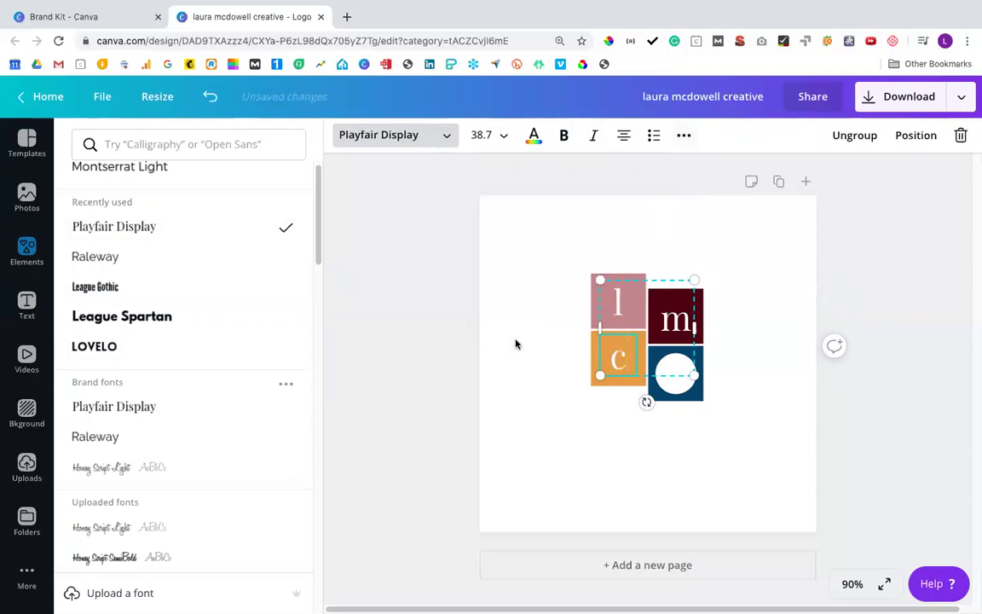
left_click(515, 350)
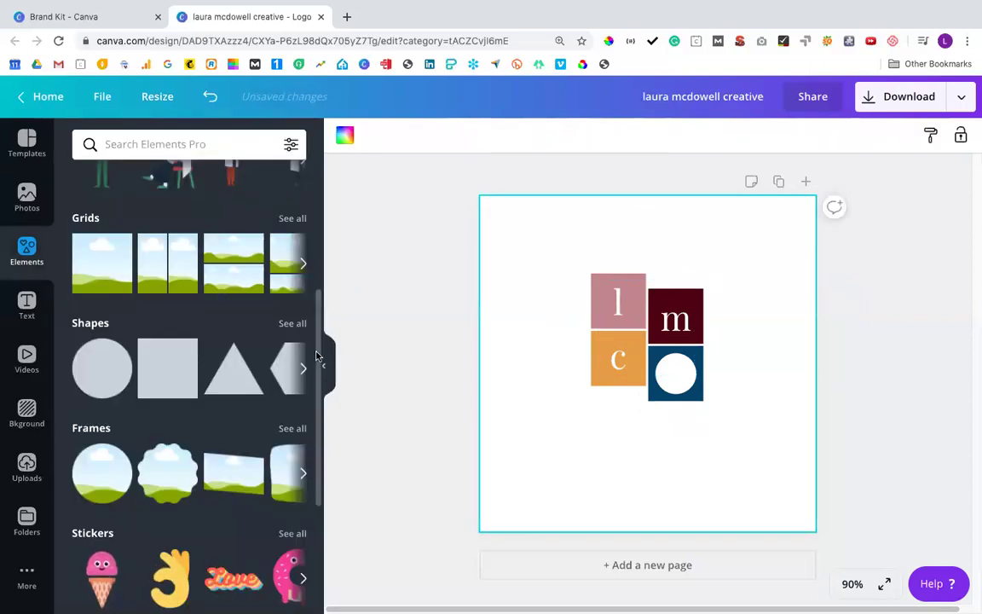
- Shrink the white circle slightly and centre it within the dark blue square
left_click(677, 377)
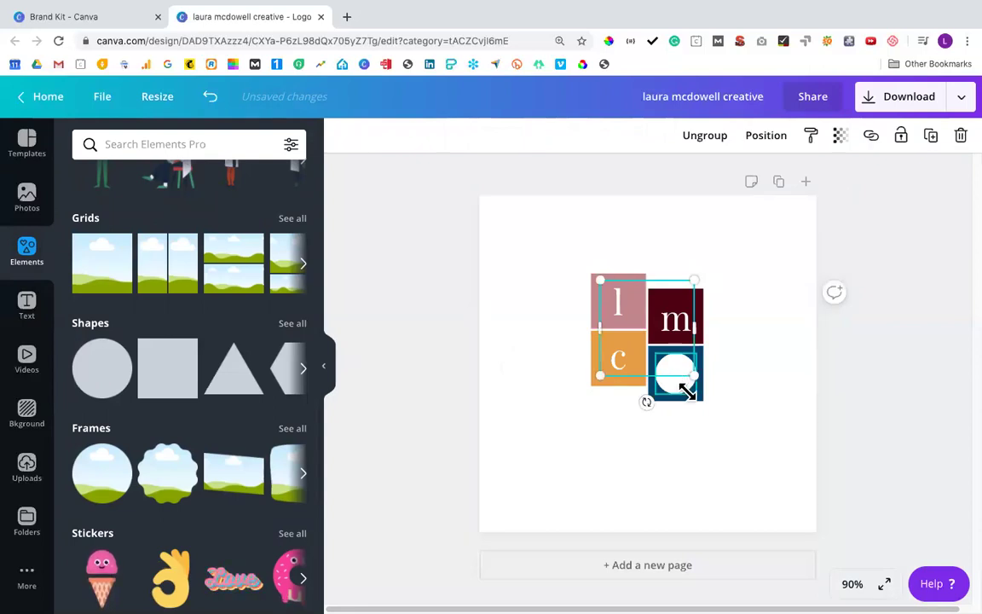
left_click(687, 388)
left_click_drag(693, 357, 672, 373)
left_click(771, 380)
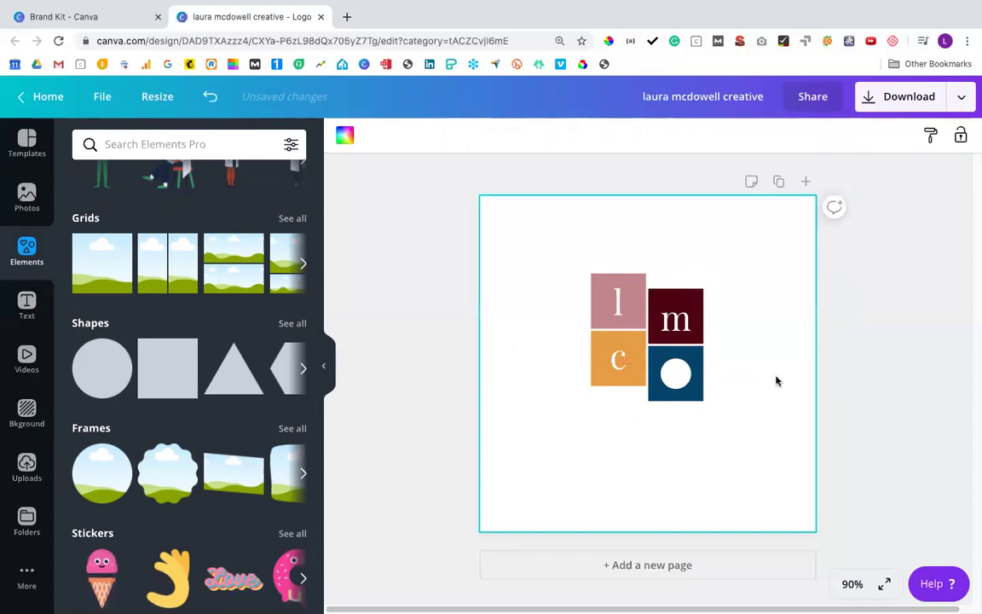